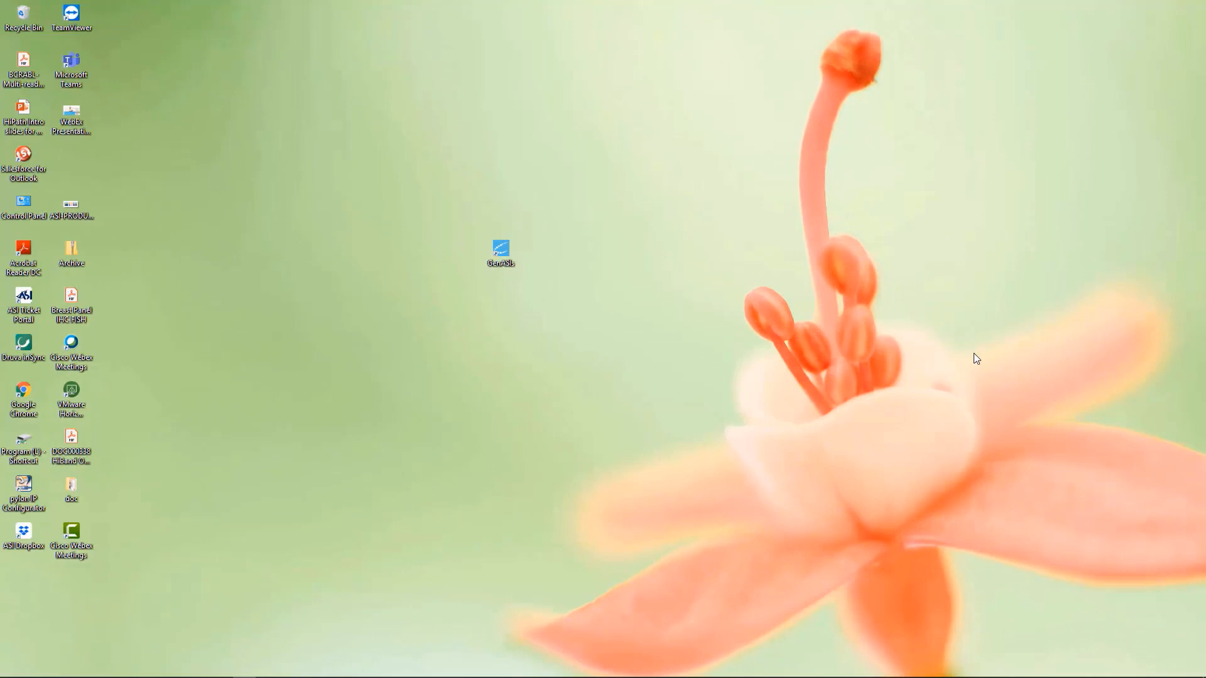
Step: Launch GenASIs and log in to the Case Data Manager with the account password, keeping English as the language
double_click(501, 251)
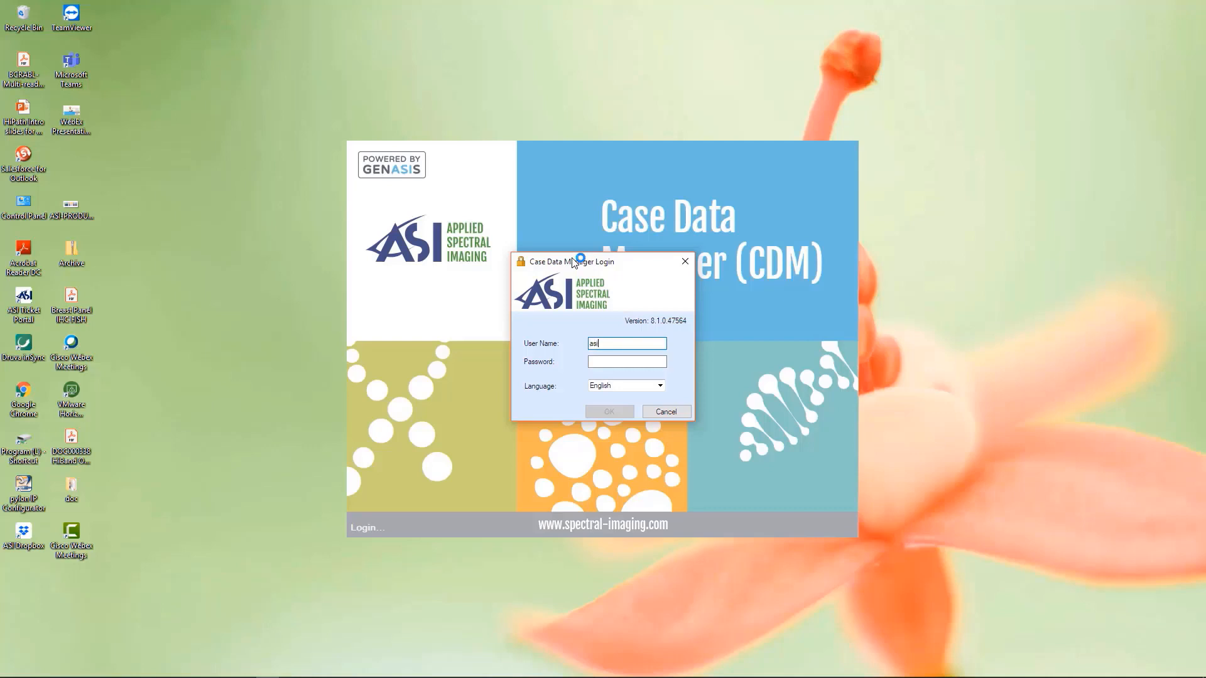
key("Tab")
type("**")
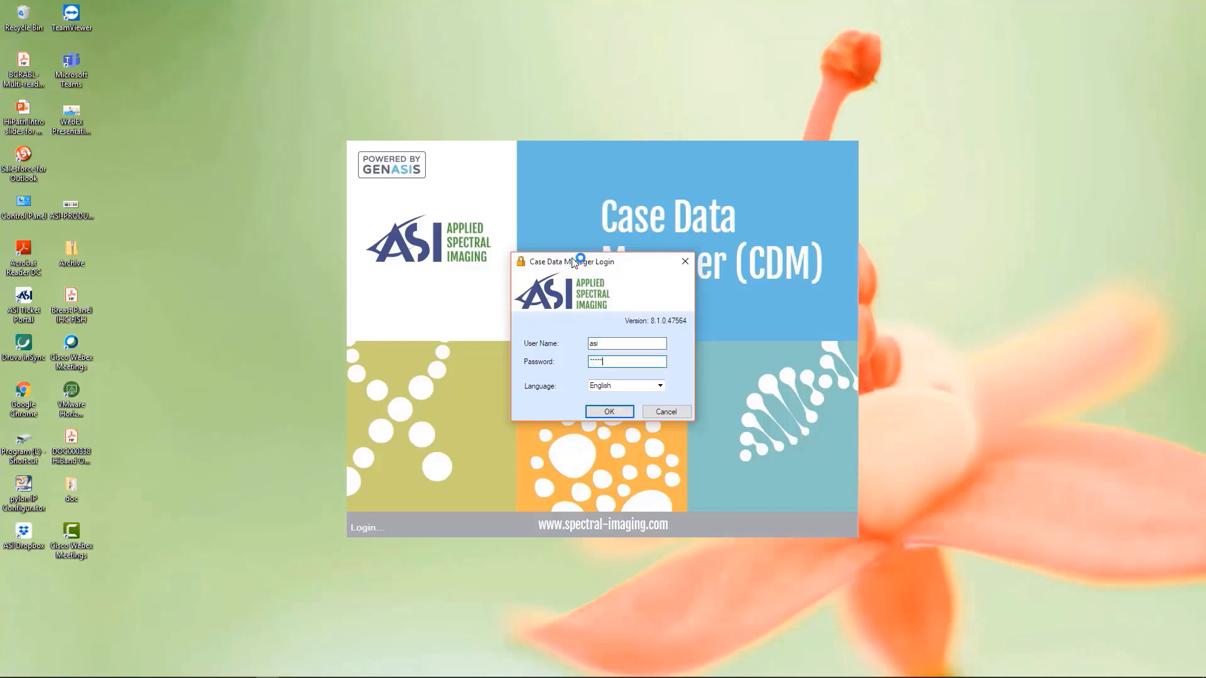
key("Return")
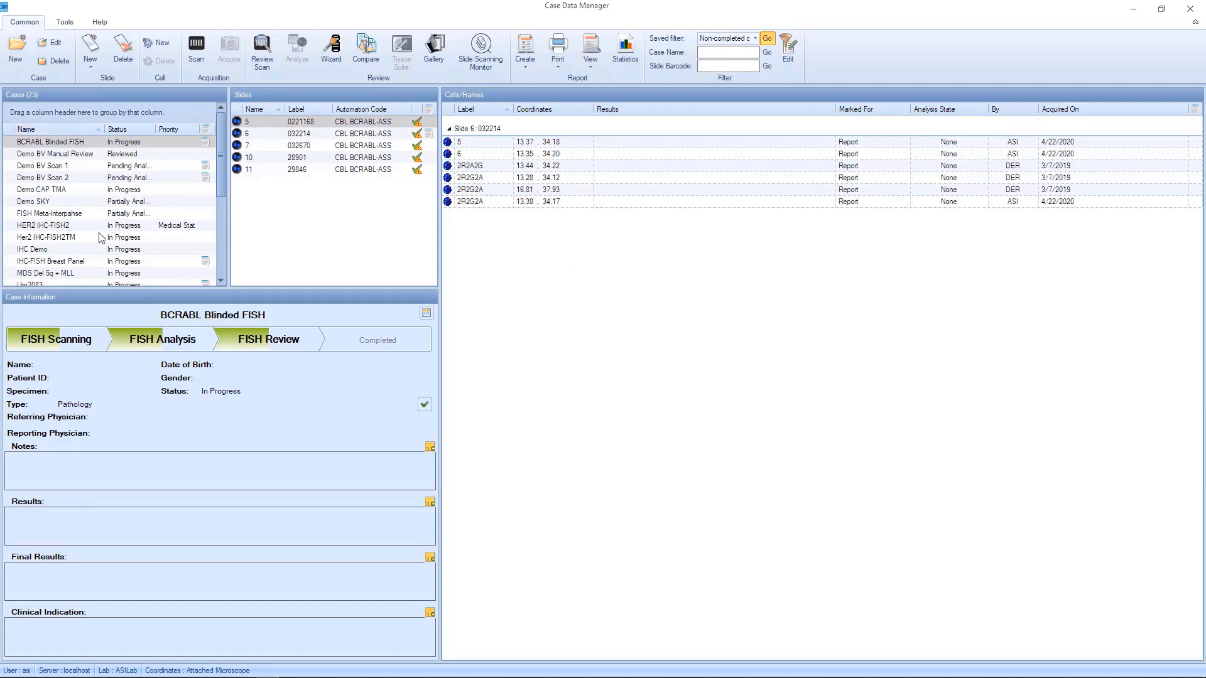
Step: Show the IHC-FISH Breast Panel case and the details of its slide 7, Her2Neu
left_click(88, 261)
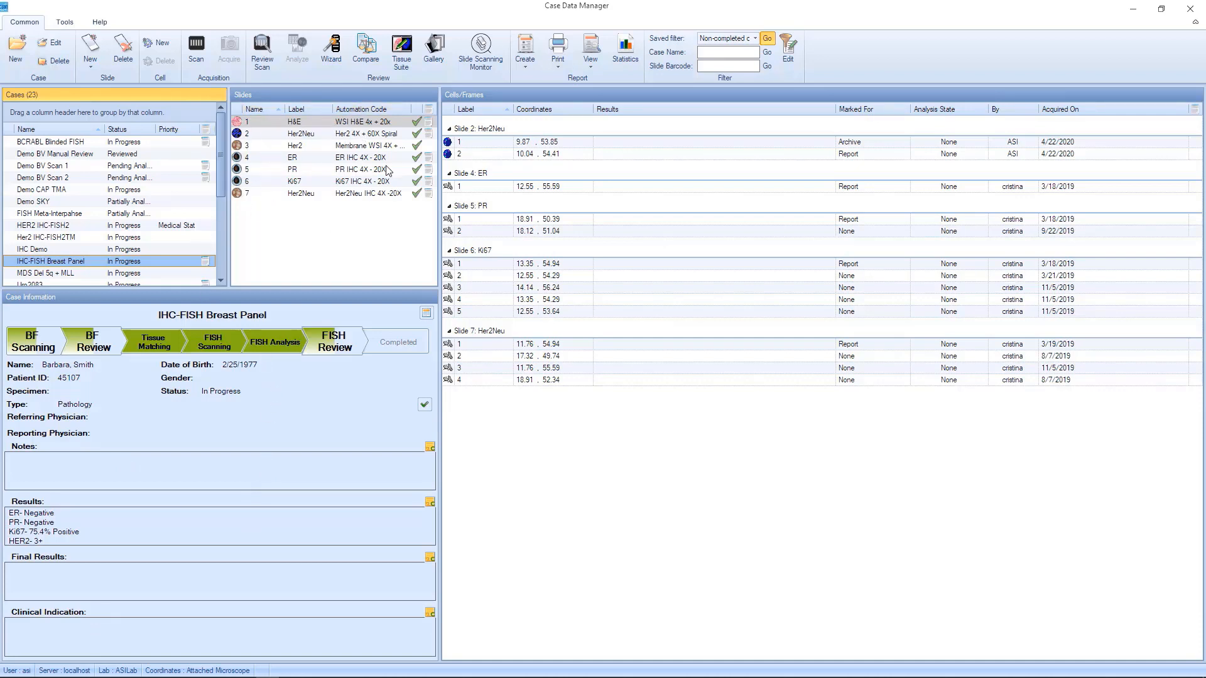
left_click(321, 196)
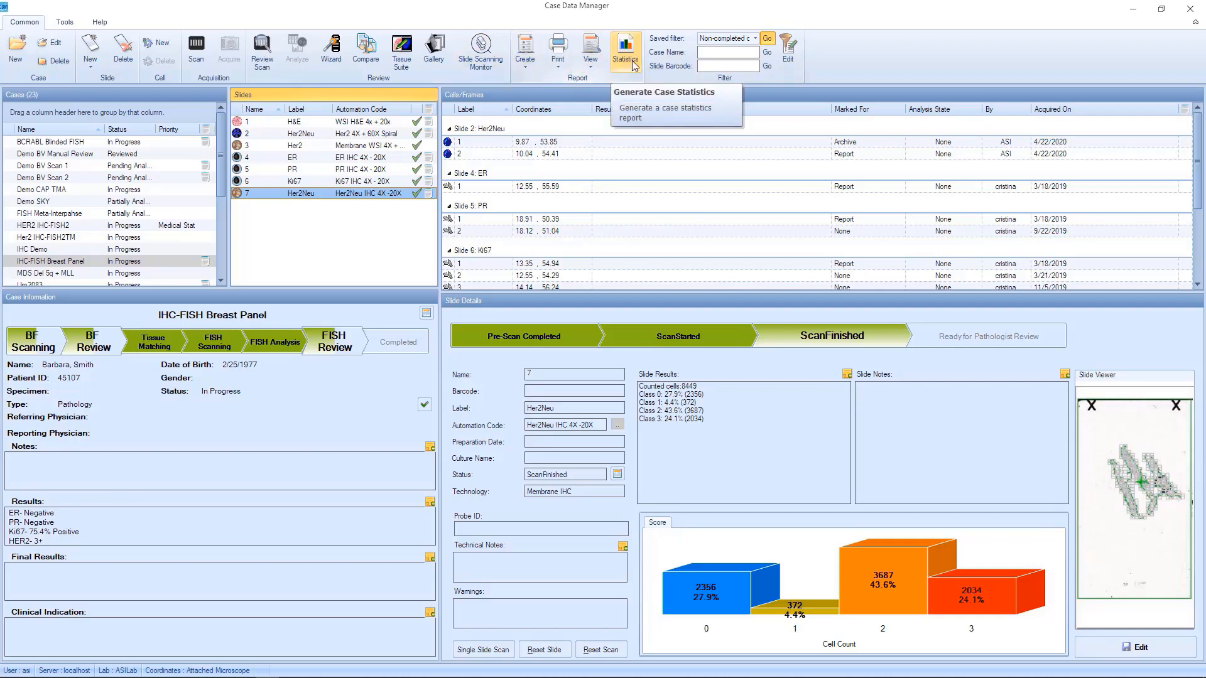
Step: Examine the case filter fields and the new case form, closing both without changes
left_click(790, 58)
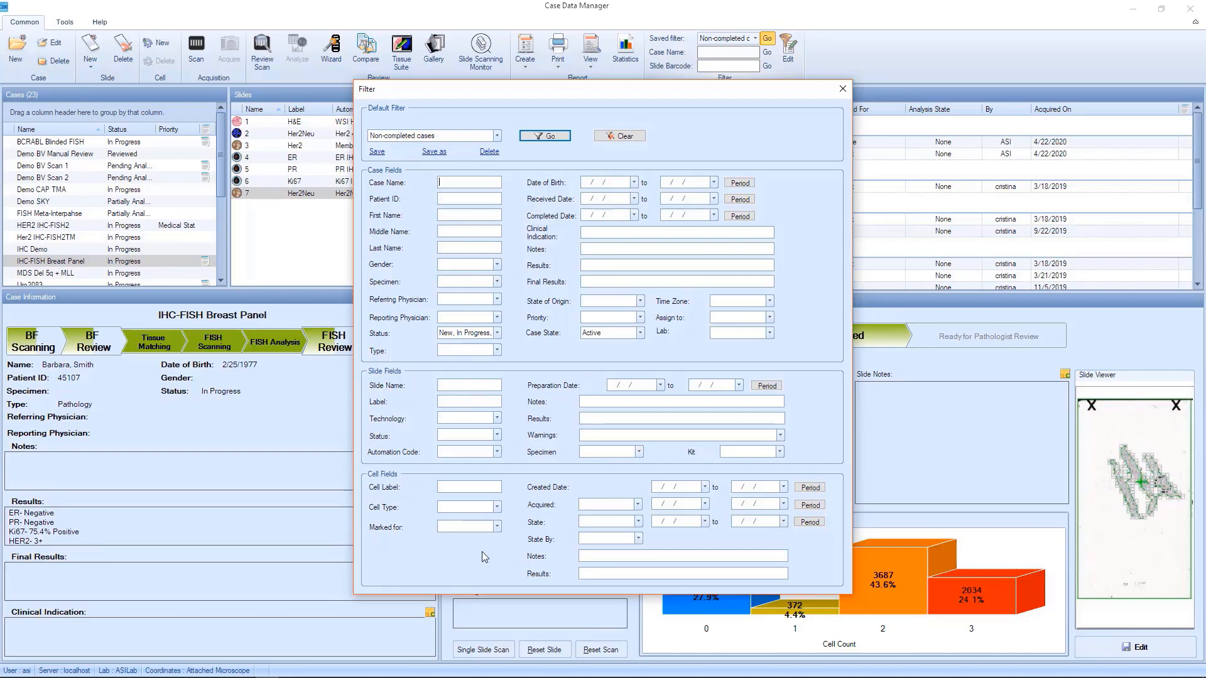
left_click(843, 89)
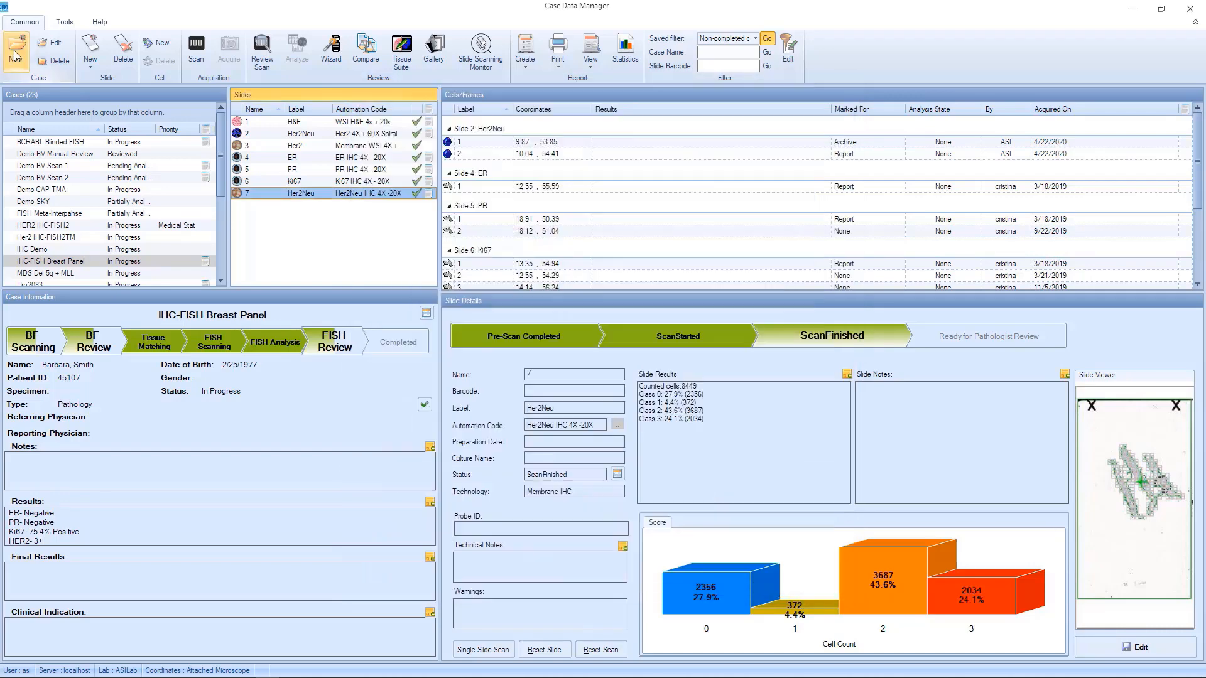
left_click(17, 49)
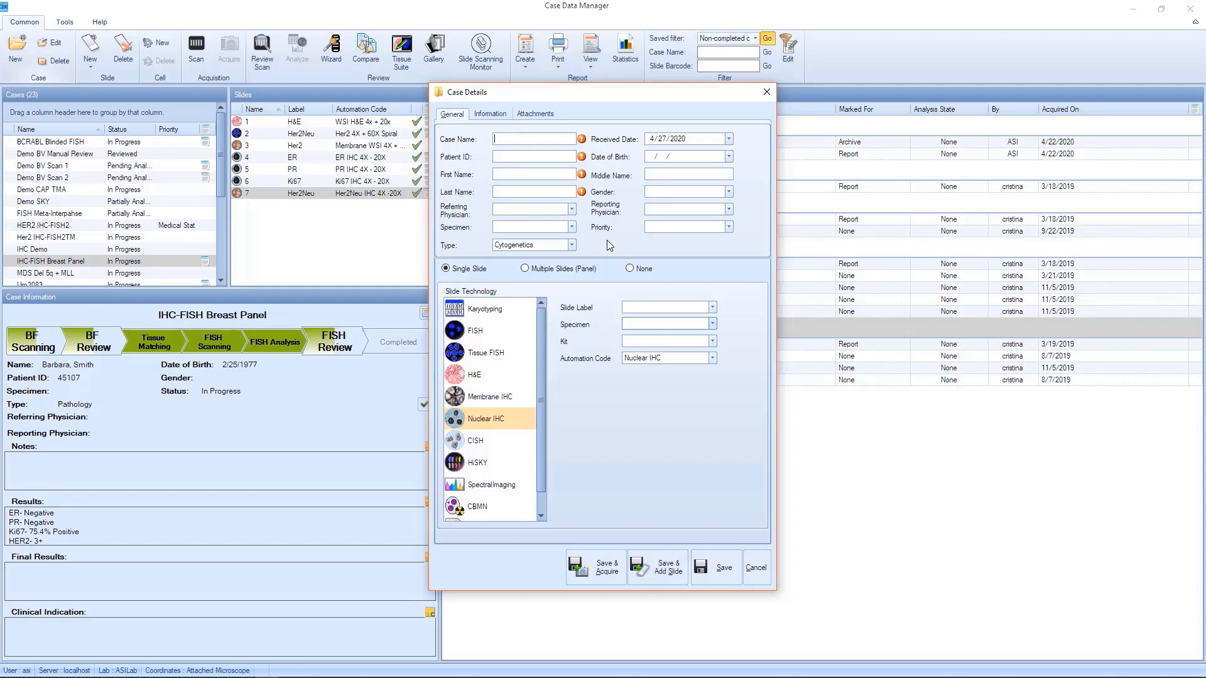
key("Escape")
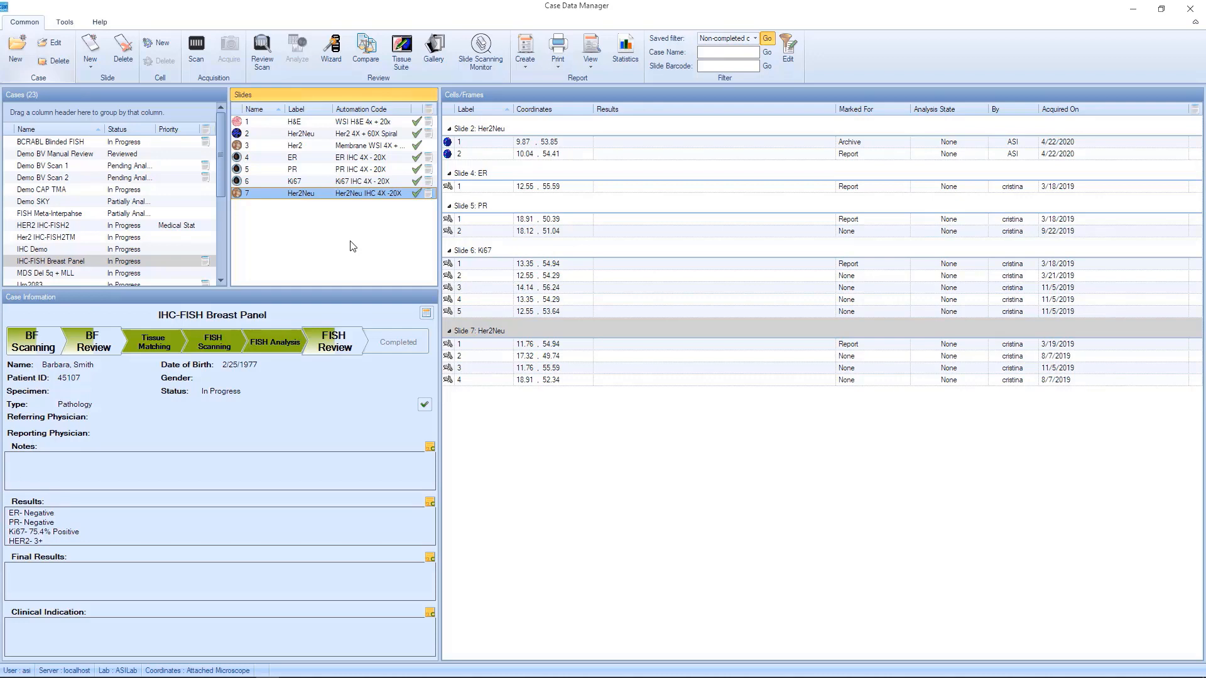
Step: Filter the case list by the case name "ihc demo"
left_click(720, 54)
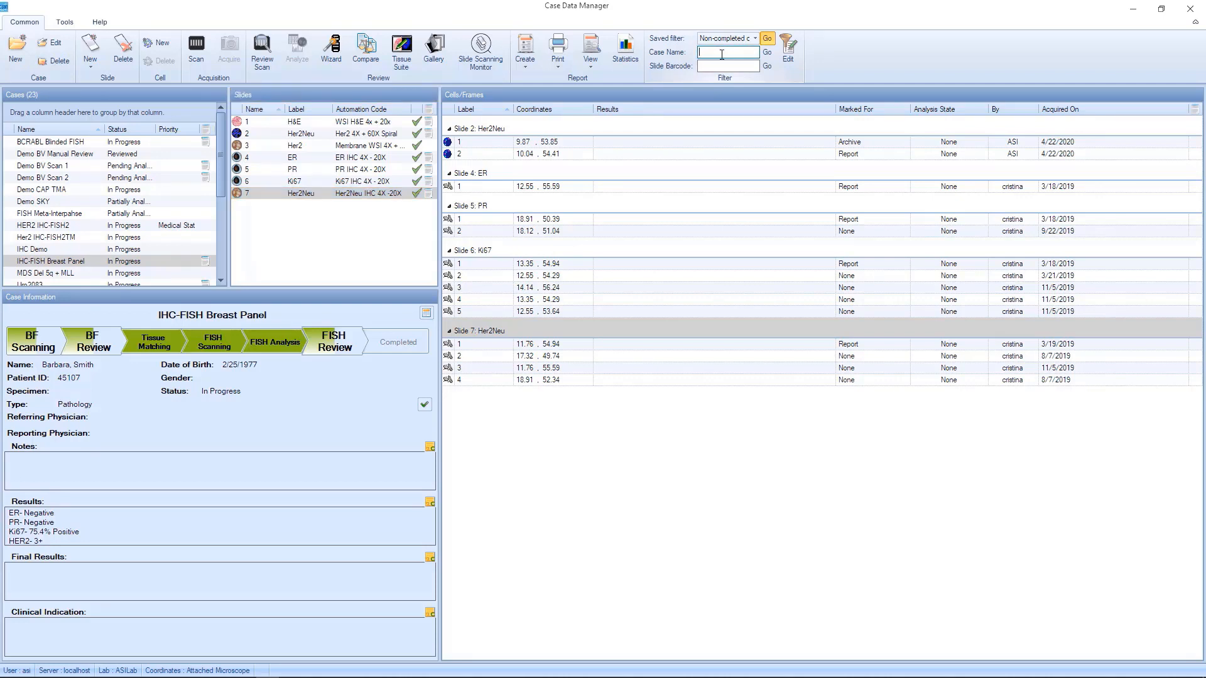
type("ihc demo")
left_click(768, 54)
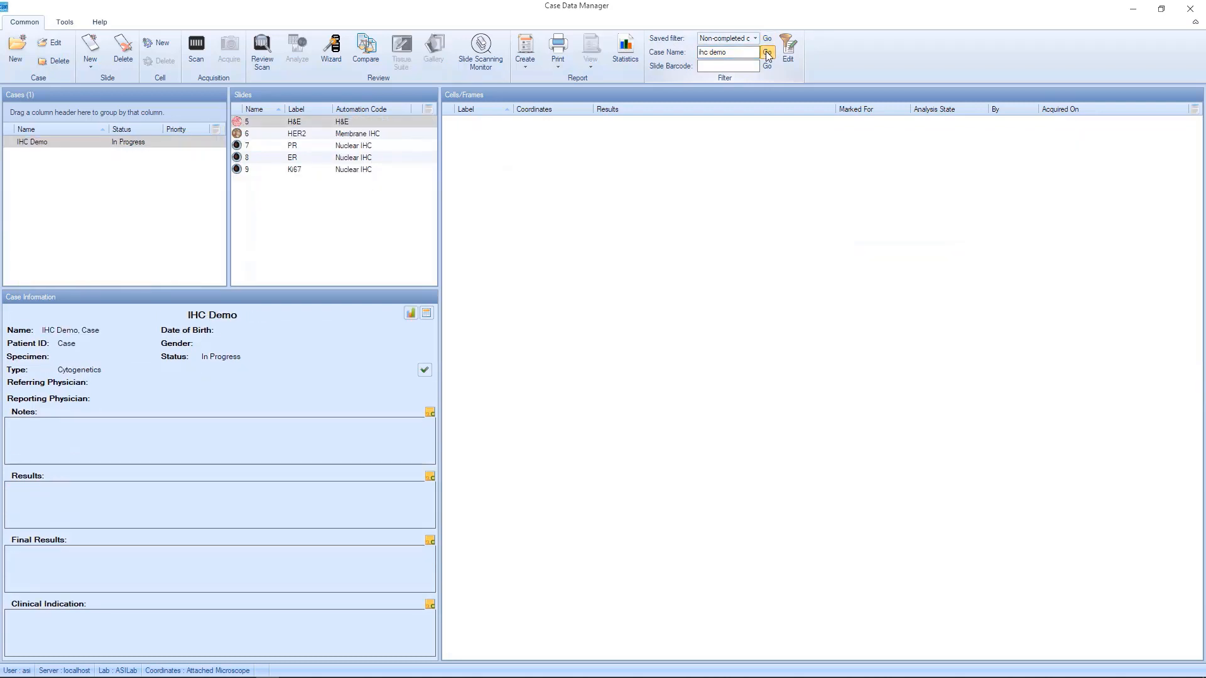
Step: Open slide 6, HER2, of the IHC Demo case for membrane IHC scanning
left_click(37, 143)
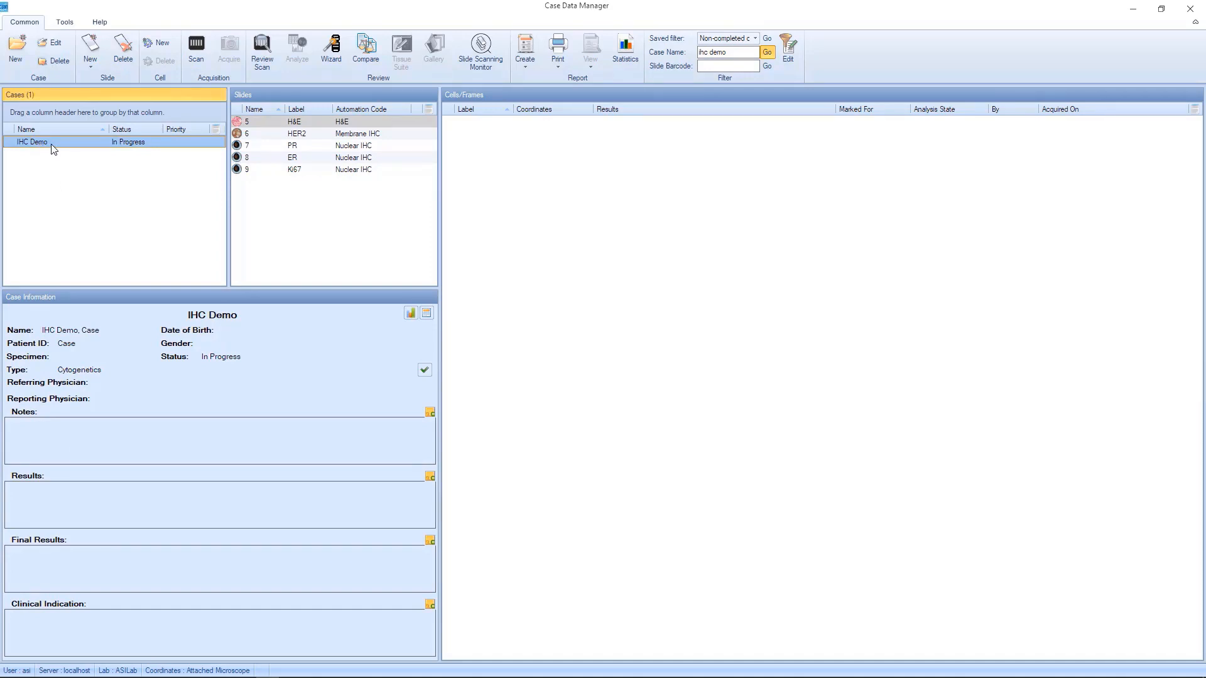
left_click(315, 134)
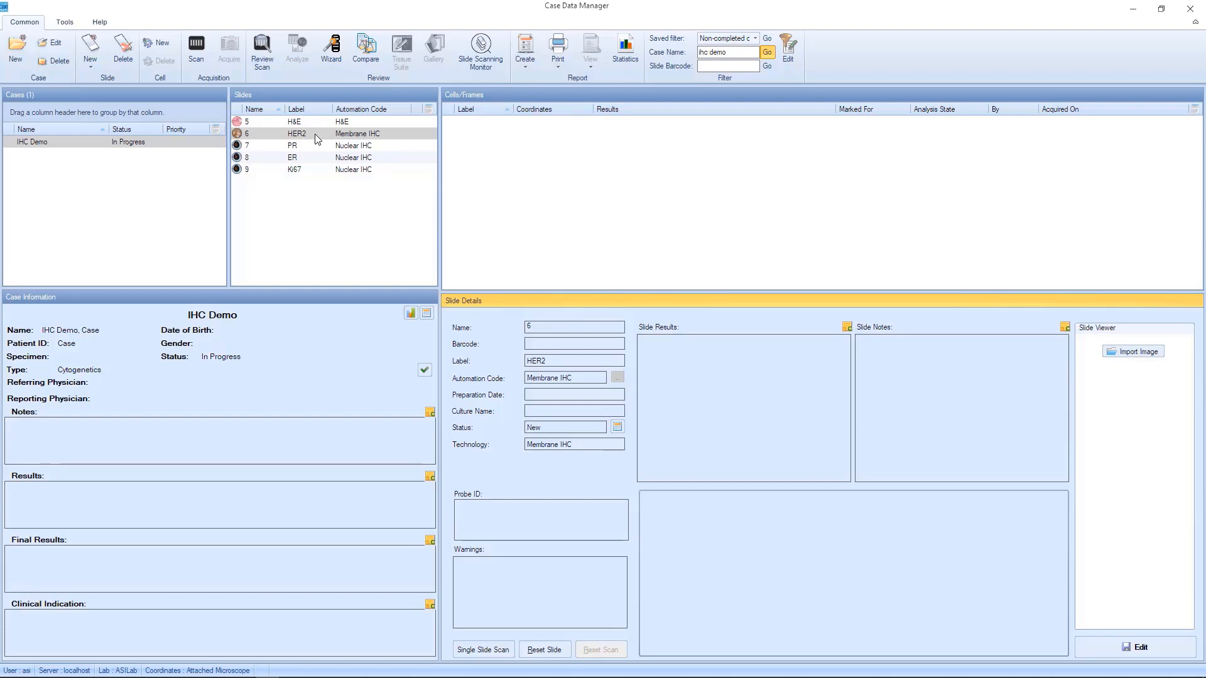
double_click(317, 138)
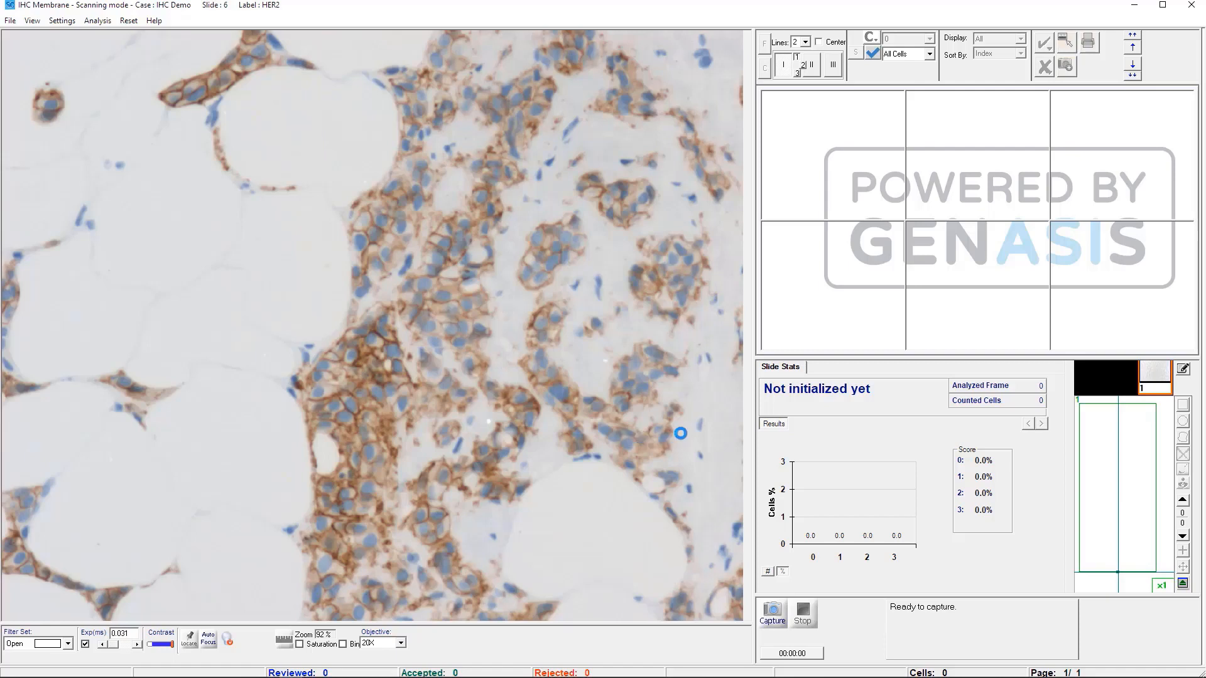
Step: Start the scan, capture five frames of the HER2 slide at 20X in different tissue areas, and finish the scan
left_click(774, 615)
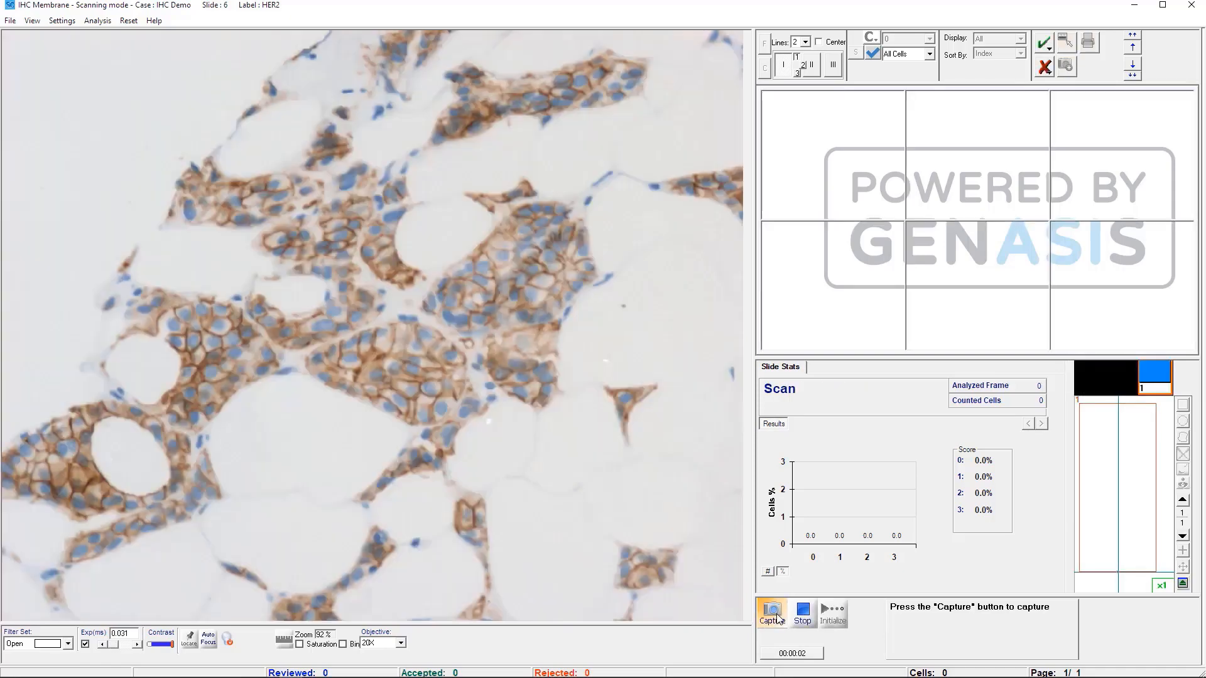
left_click(776, 611)
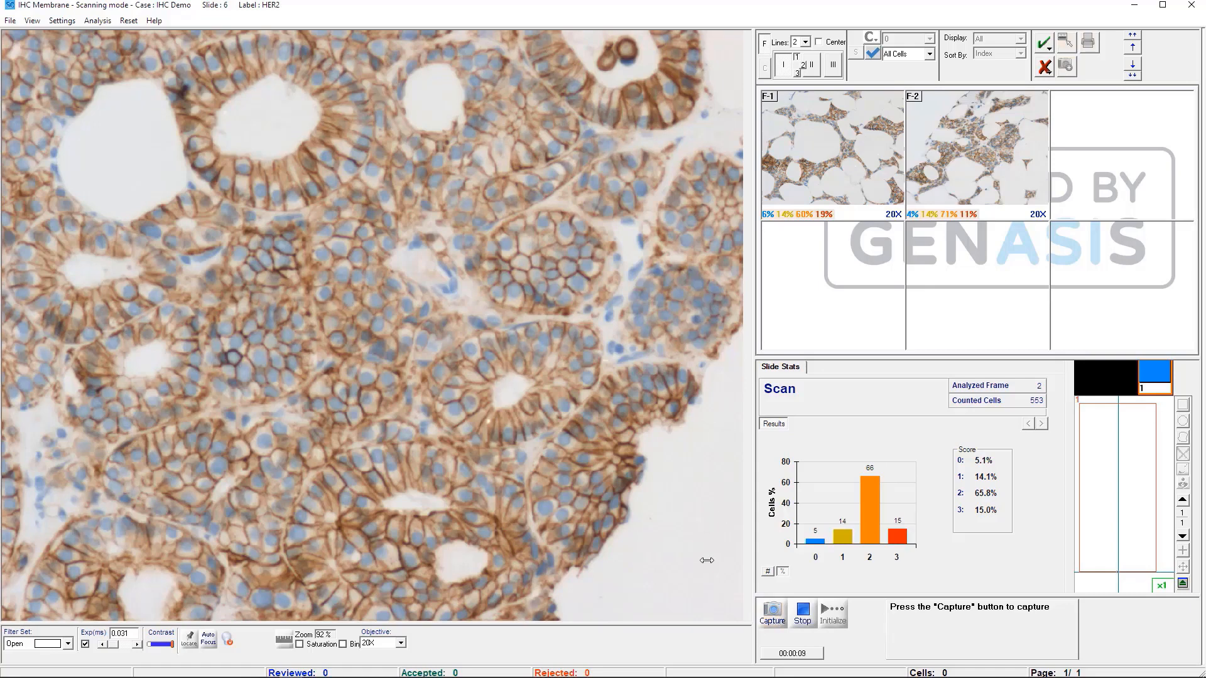
left_click(777, 617)
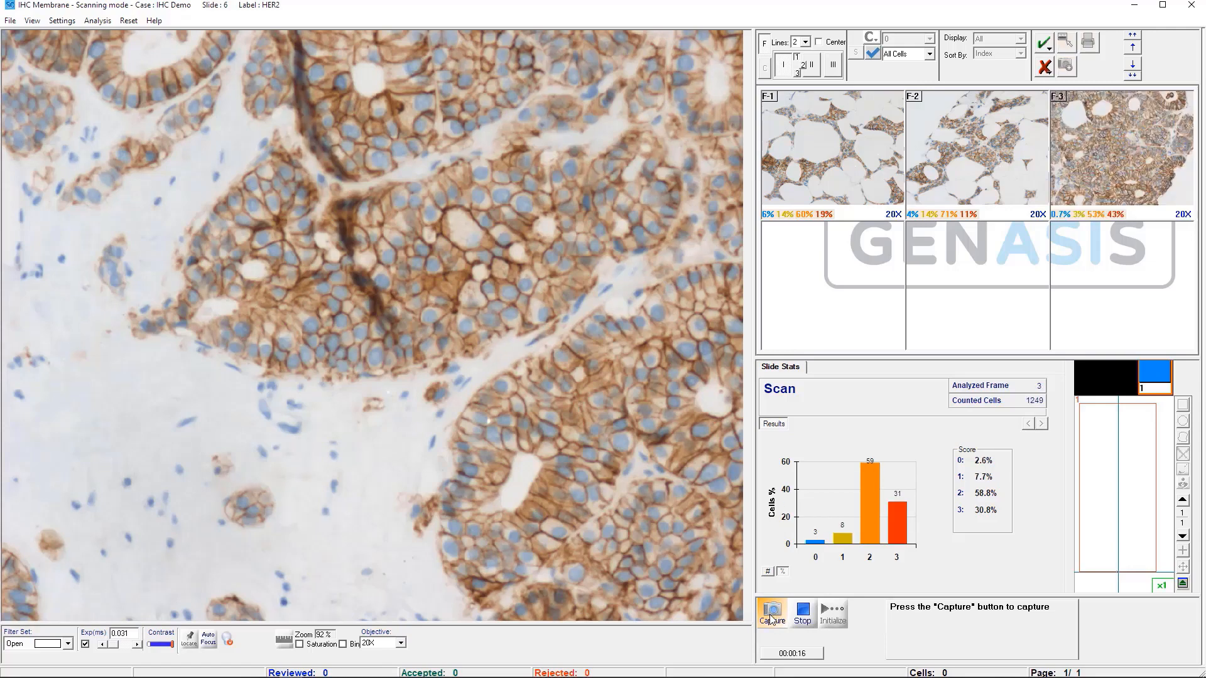
left_click(773, 620)
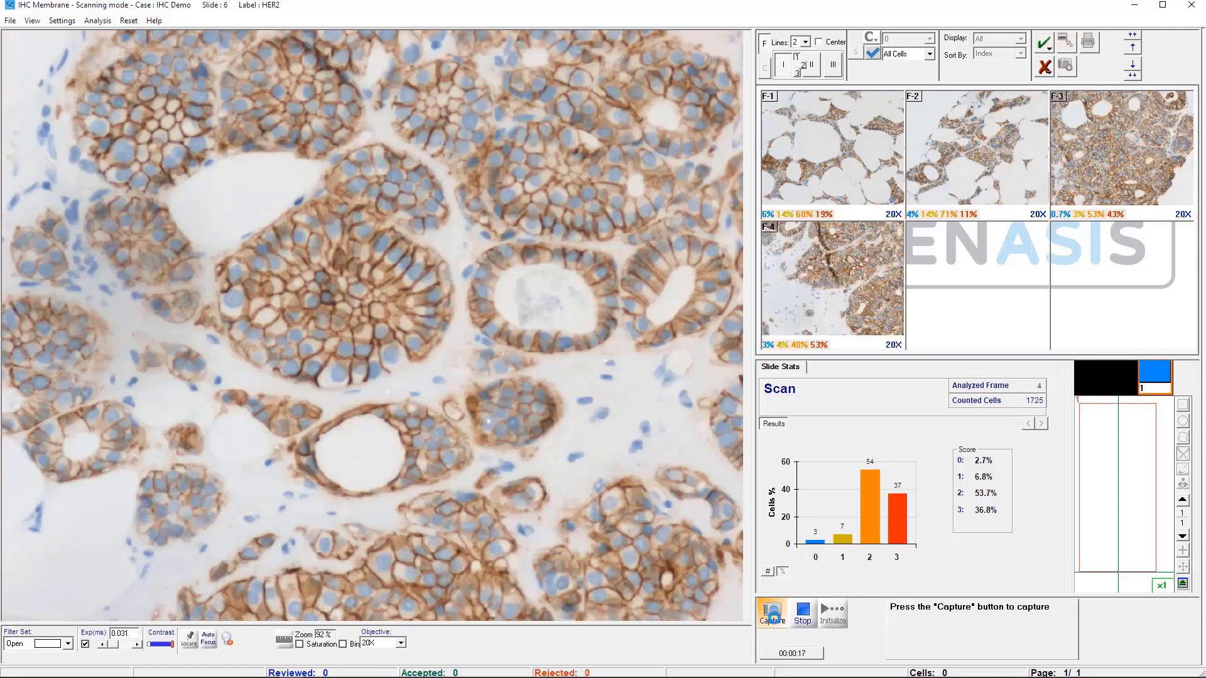
left_click(773, 618)
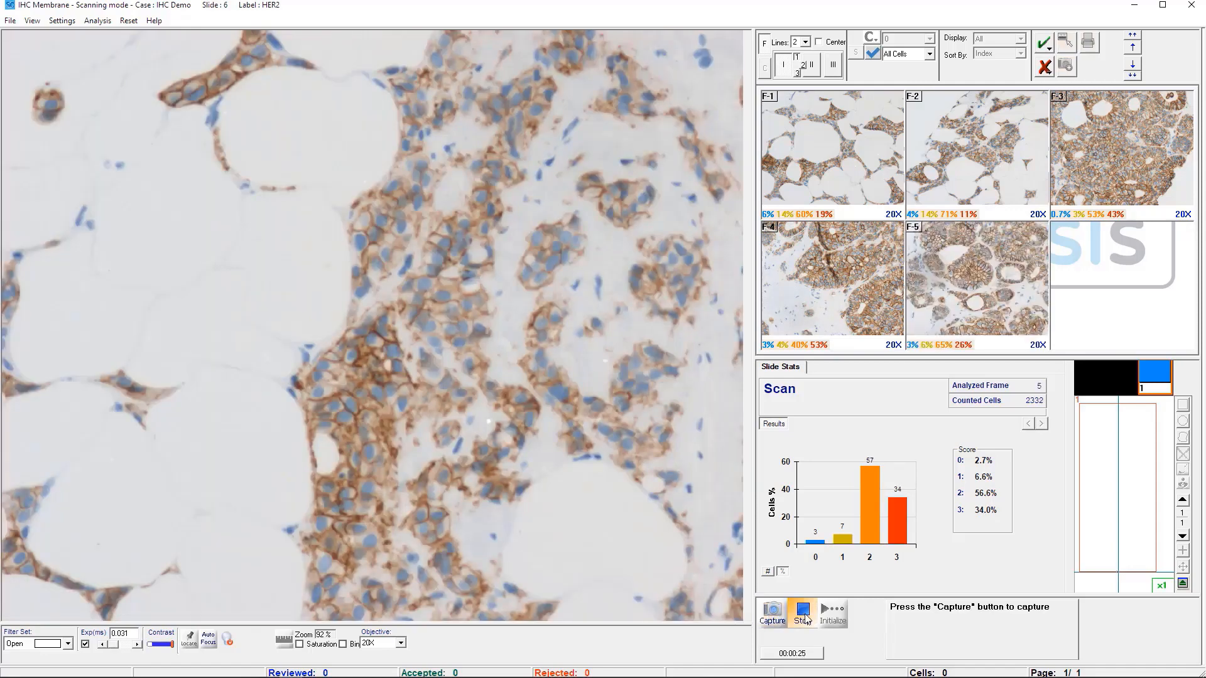
left_click(805, 615)
left_click(836, 648)
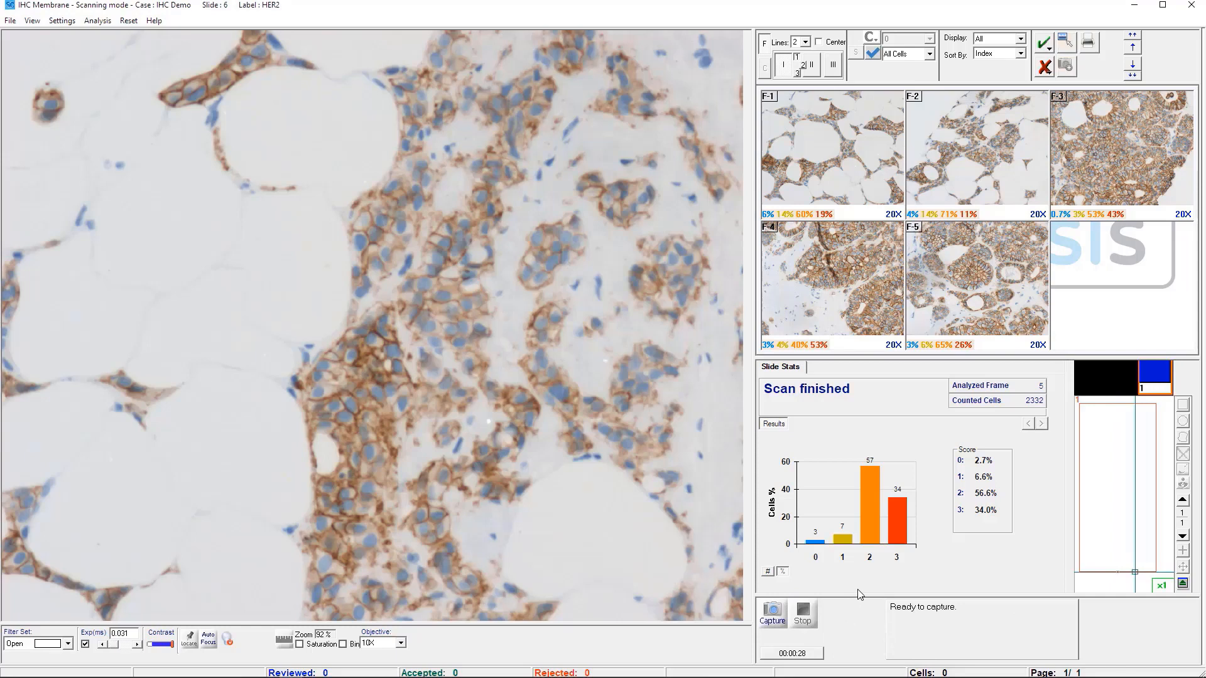
Step: View frame F-1 and compare its tissue image with and without the cell classification overlay
left_click(834, 173)
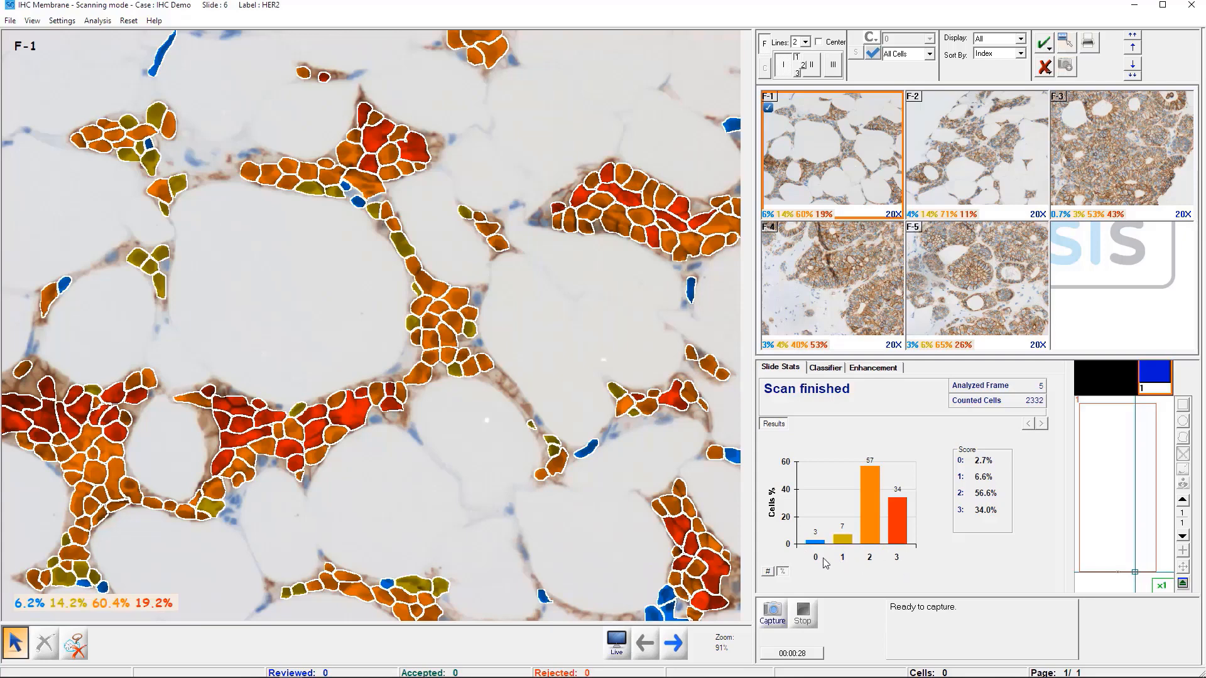
left_click(566, 357)
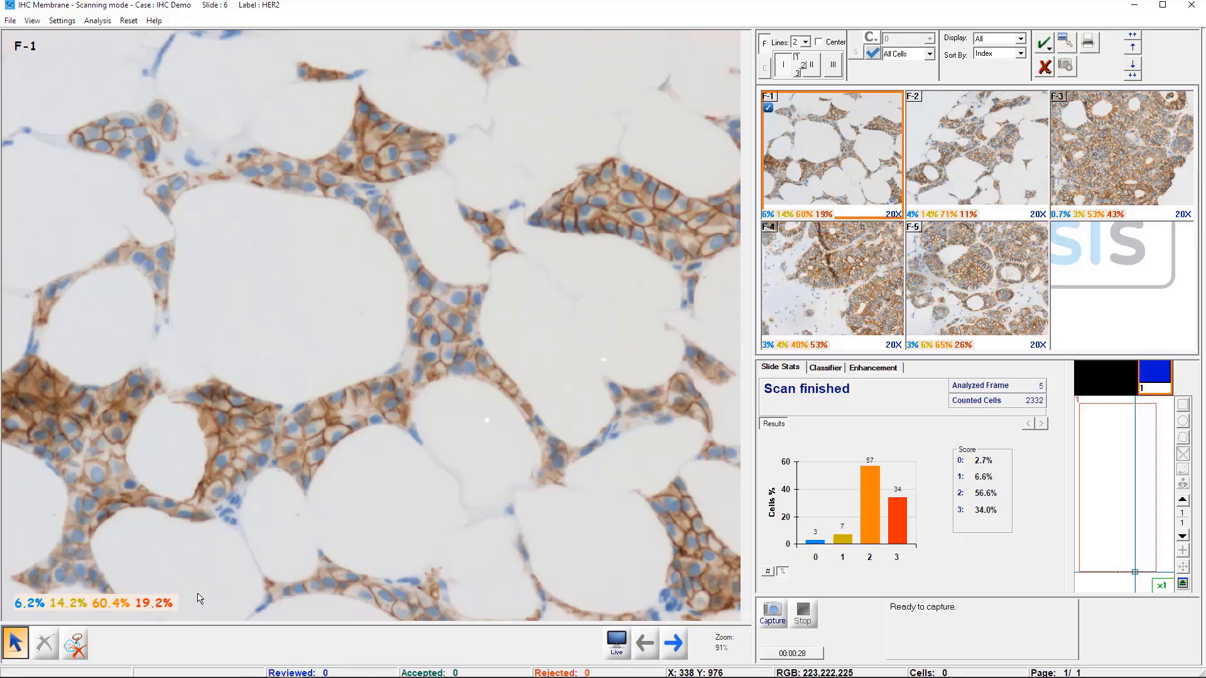
key("space")
key("space")
key("space")
key("space")
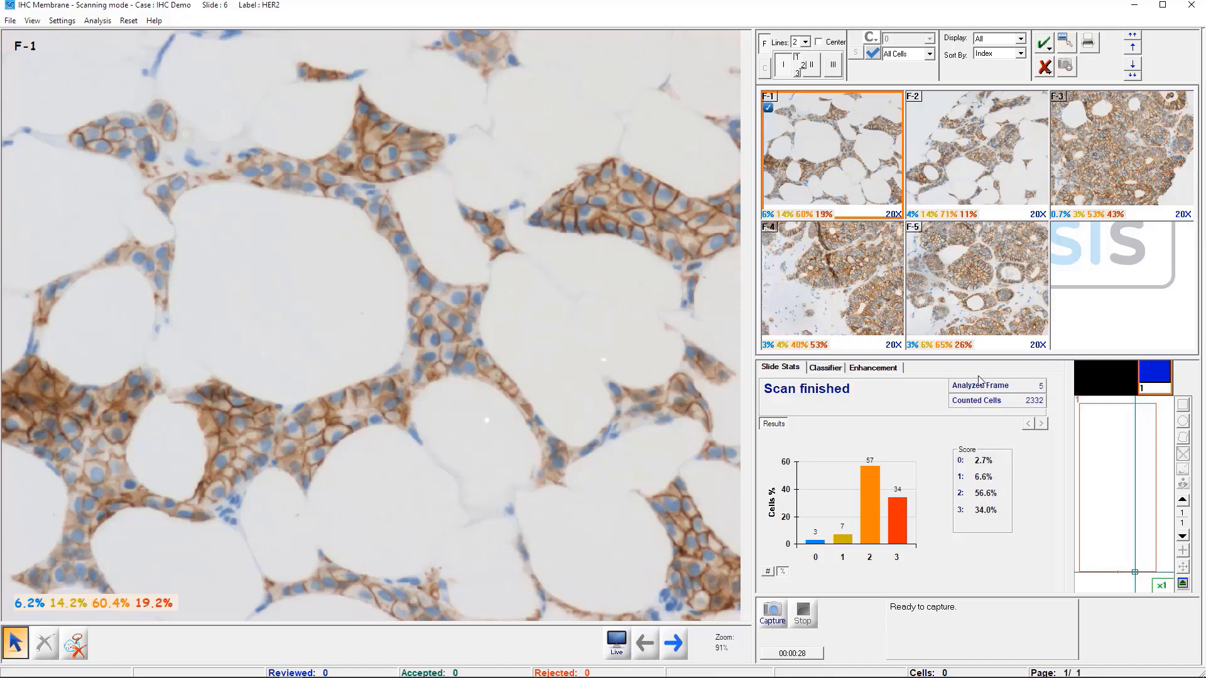
Step: View frame F-2 and toggle its cell classification overlay to check the scored cells
left_click(963, 149)
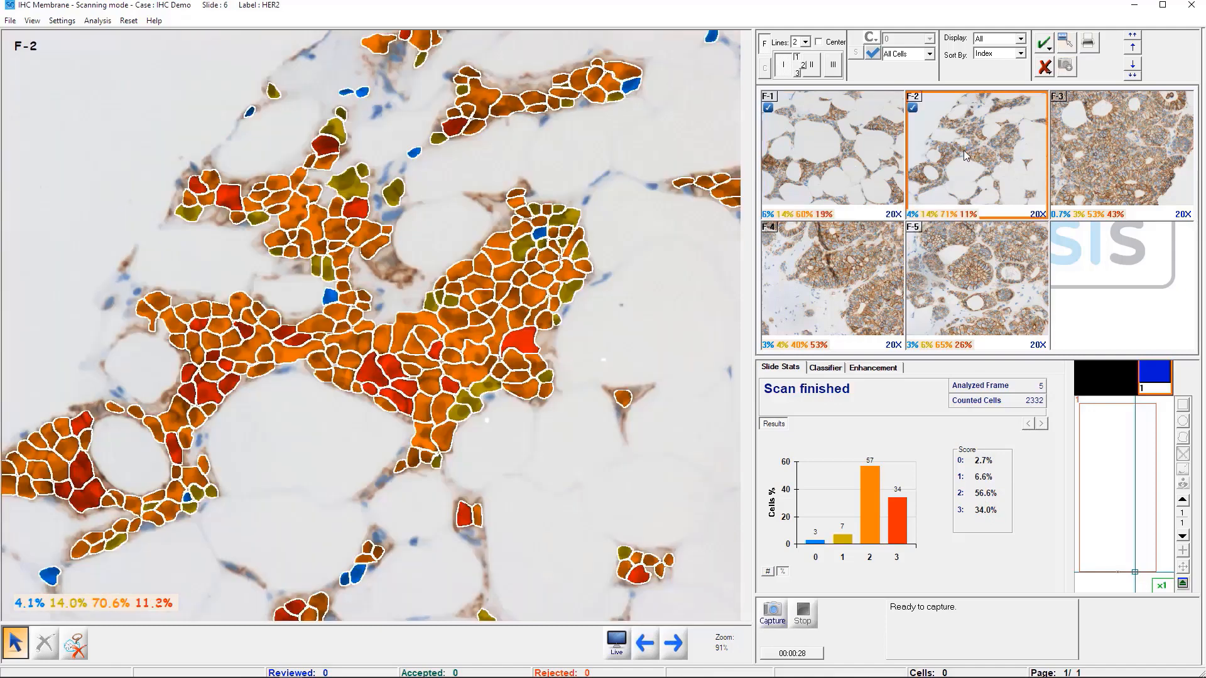
left_click(626, 356)
left_click(633, 353)
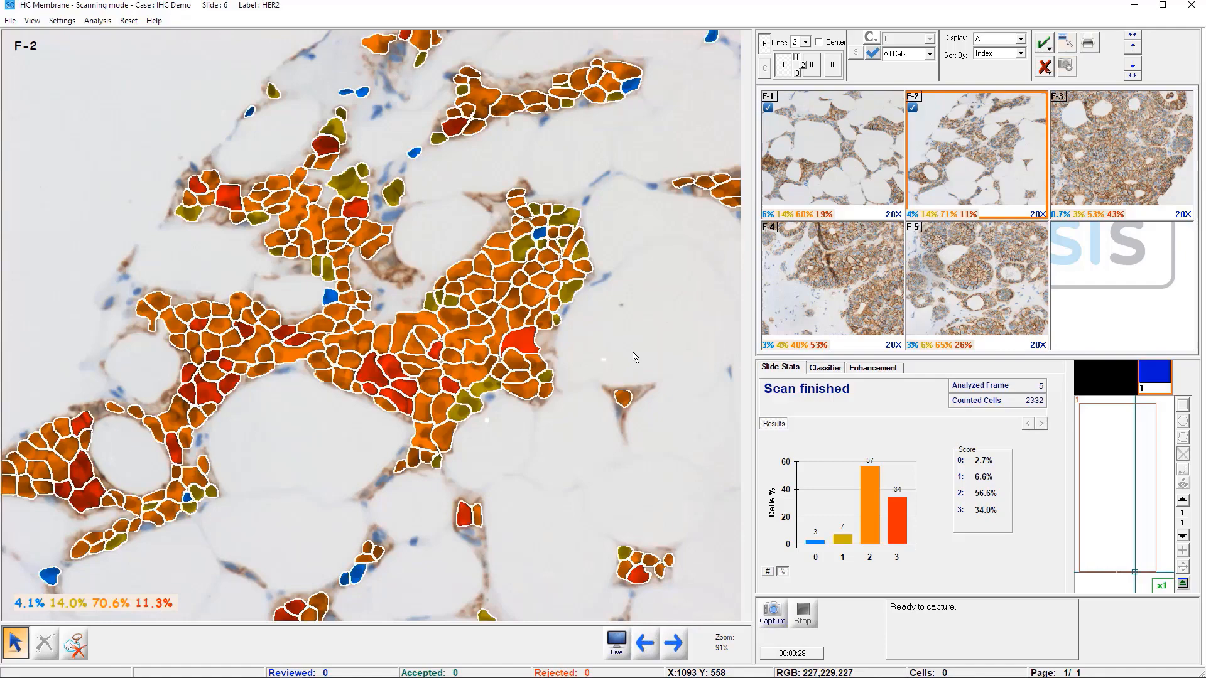
left_click(635, 356)
Step: Show the classifier settings for frame F-3 and view its Nuclei and Membranes displays in turn
left_click(1111, 157)
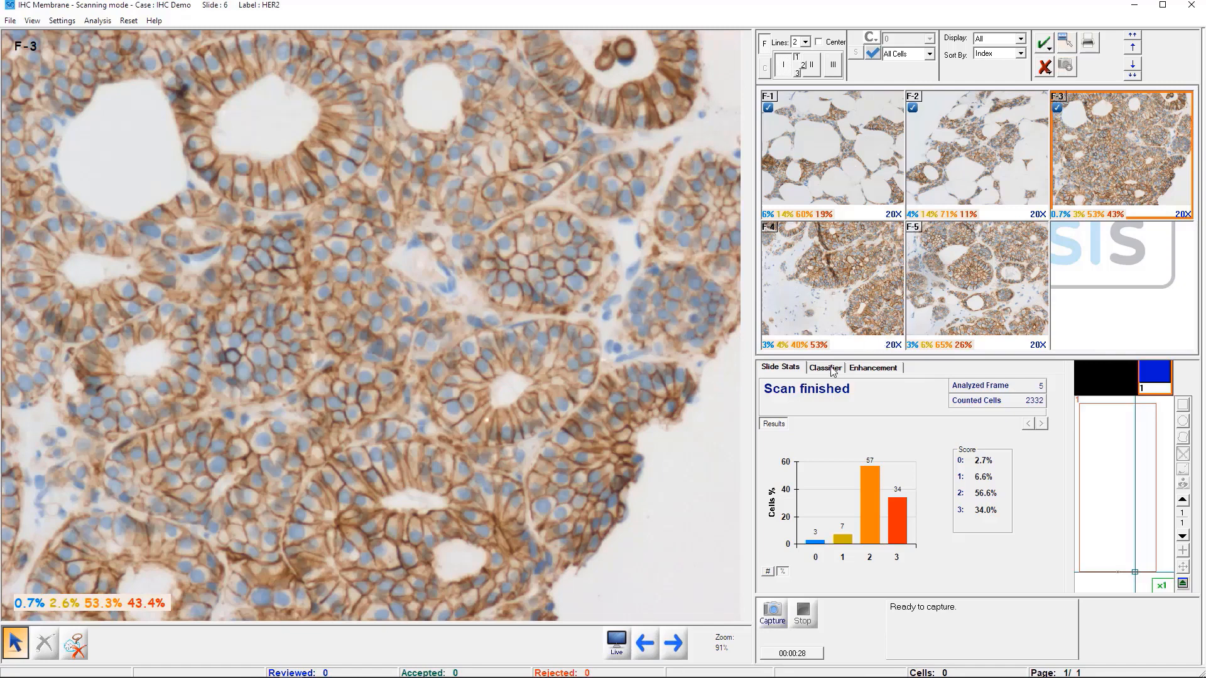
left_click(825, 368)
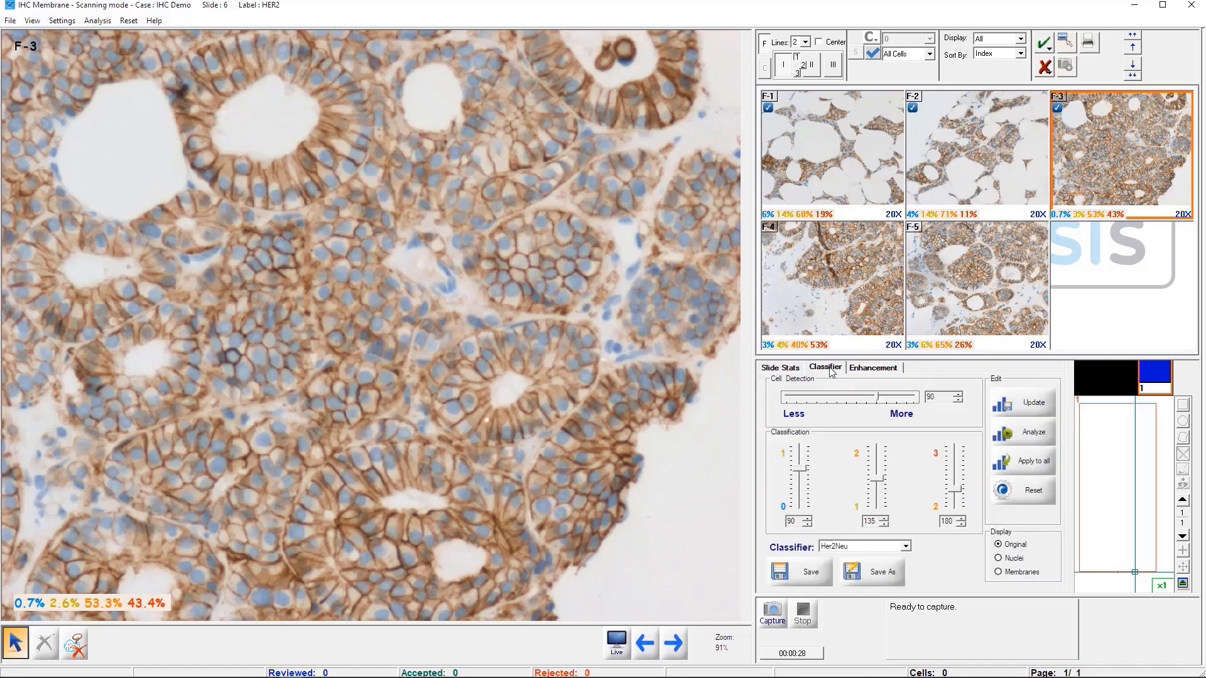
left_click(999, 558)
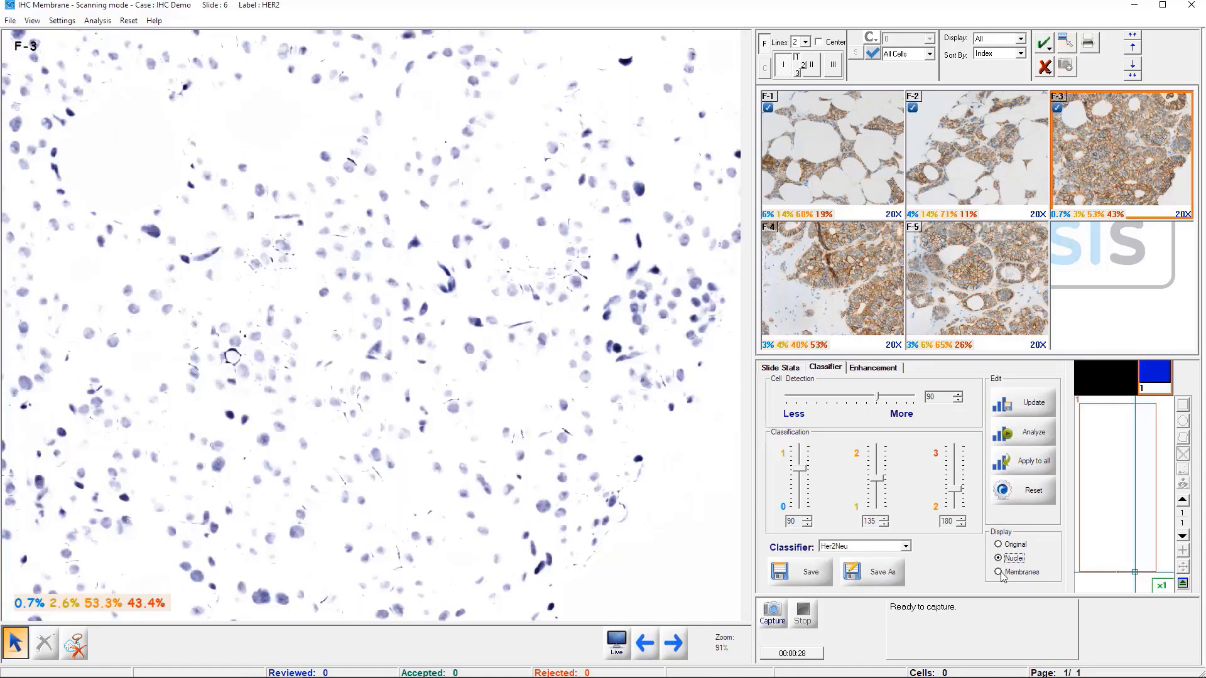
left_click(999, 572)
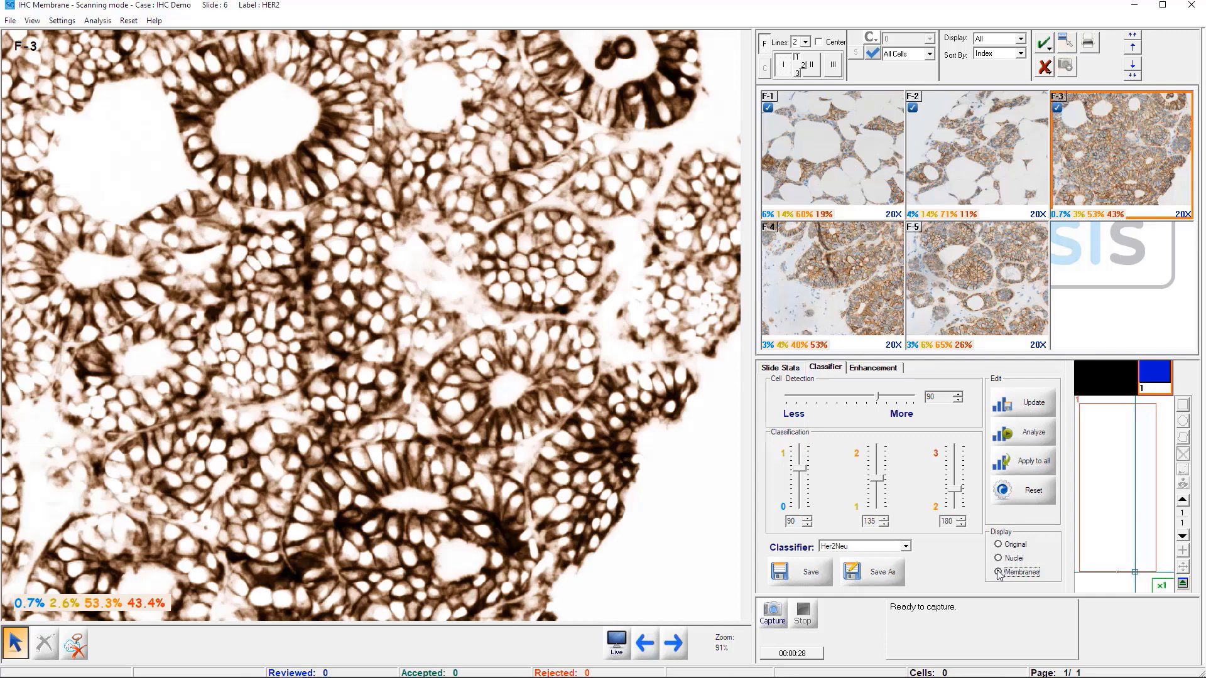
Step: Compare the membrane image of frame F-3 with and without the cell overlay, and return to the Original display
key("space")
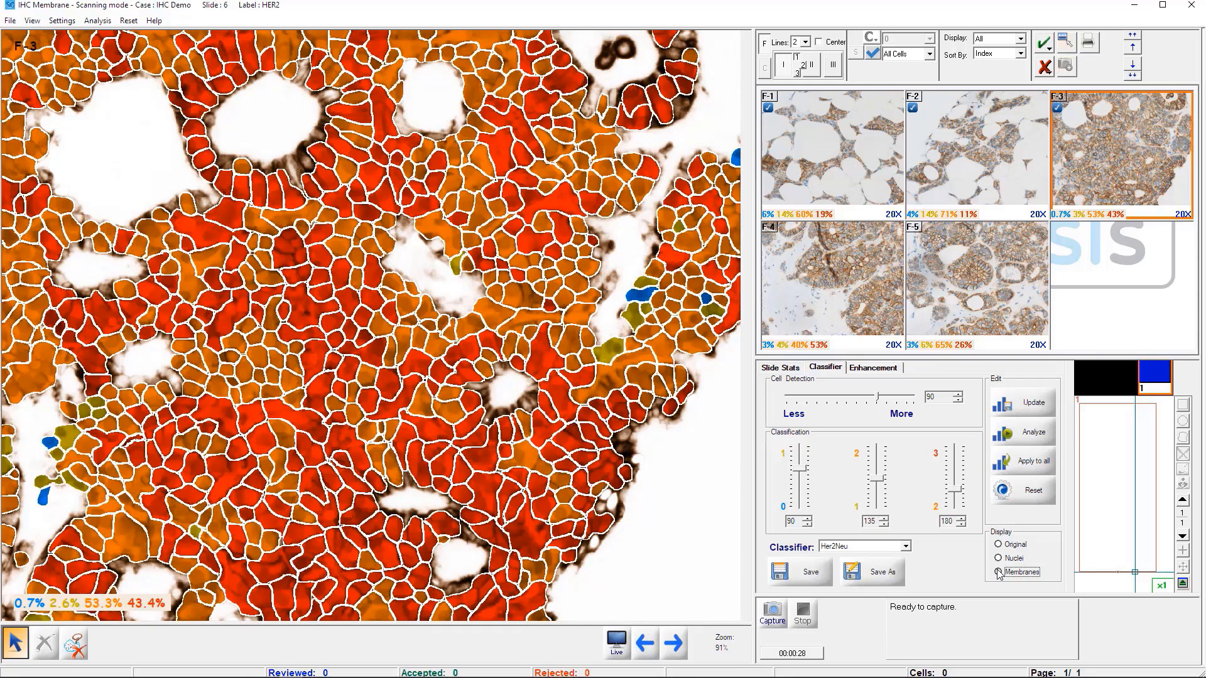
key("space")
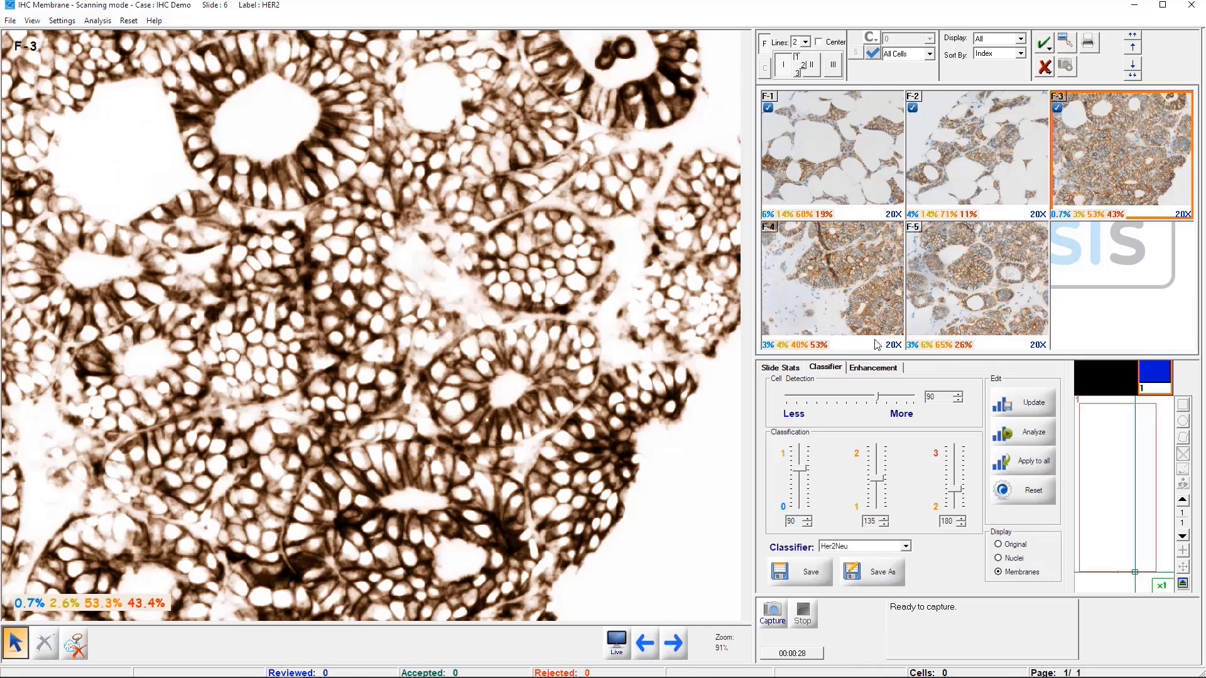
key("space")
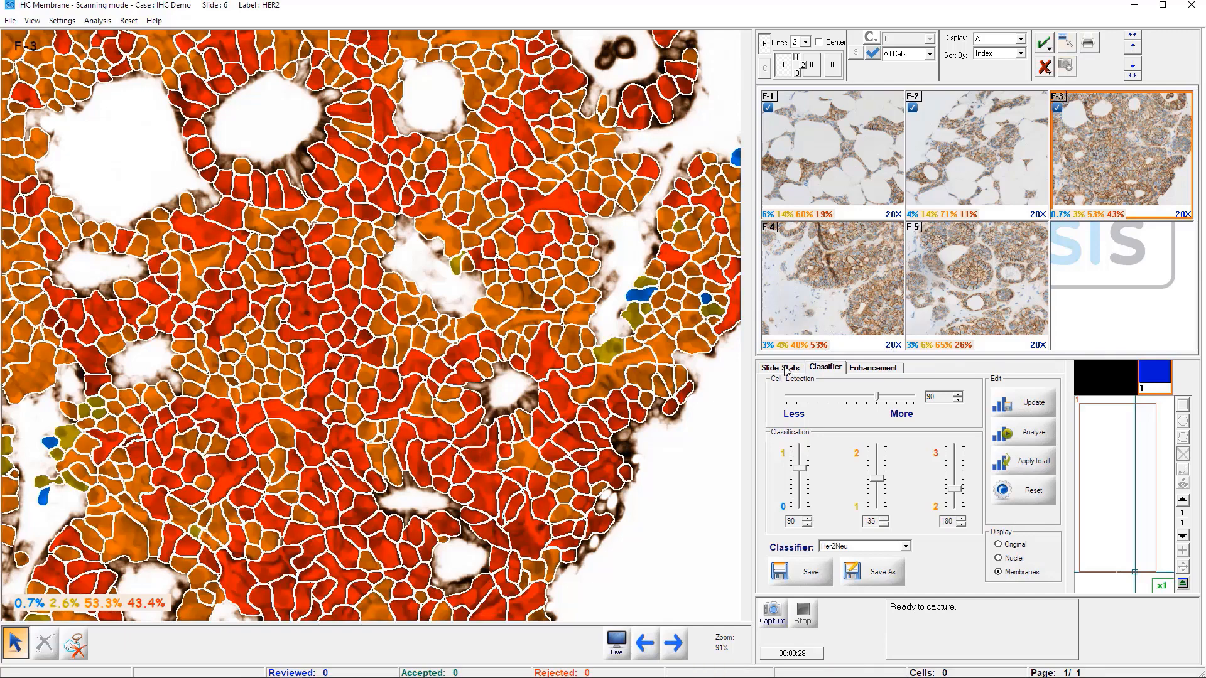
left_click(1012, 545)
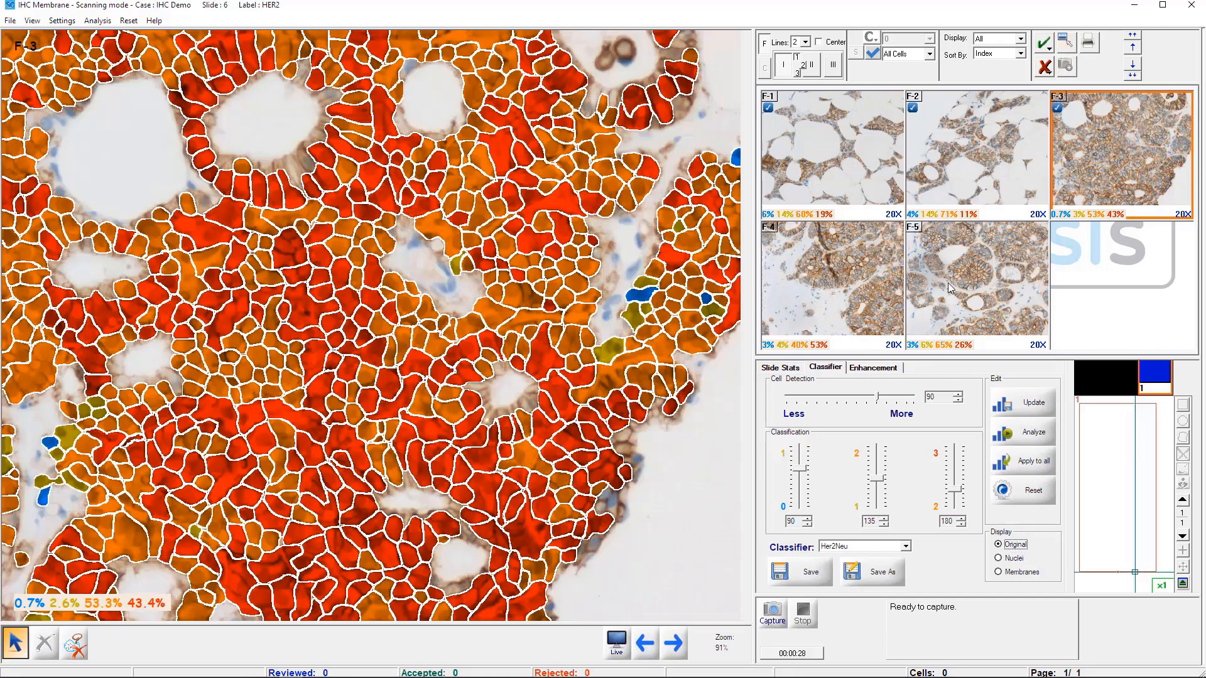
Step: View frame F-5 and compare it with and without the cell classification overlay
left_click(967, 291)
key("space")
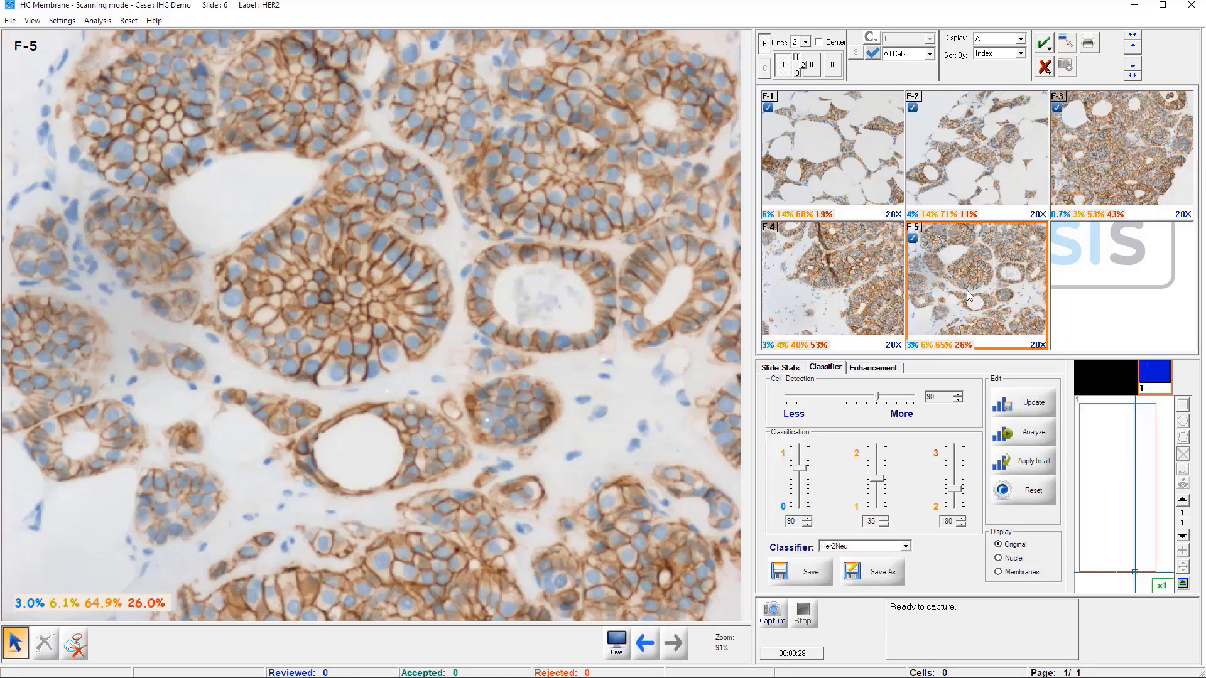
key("space")
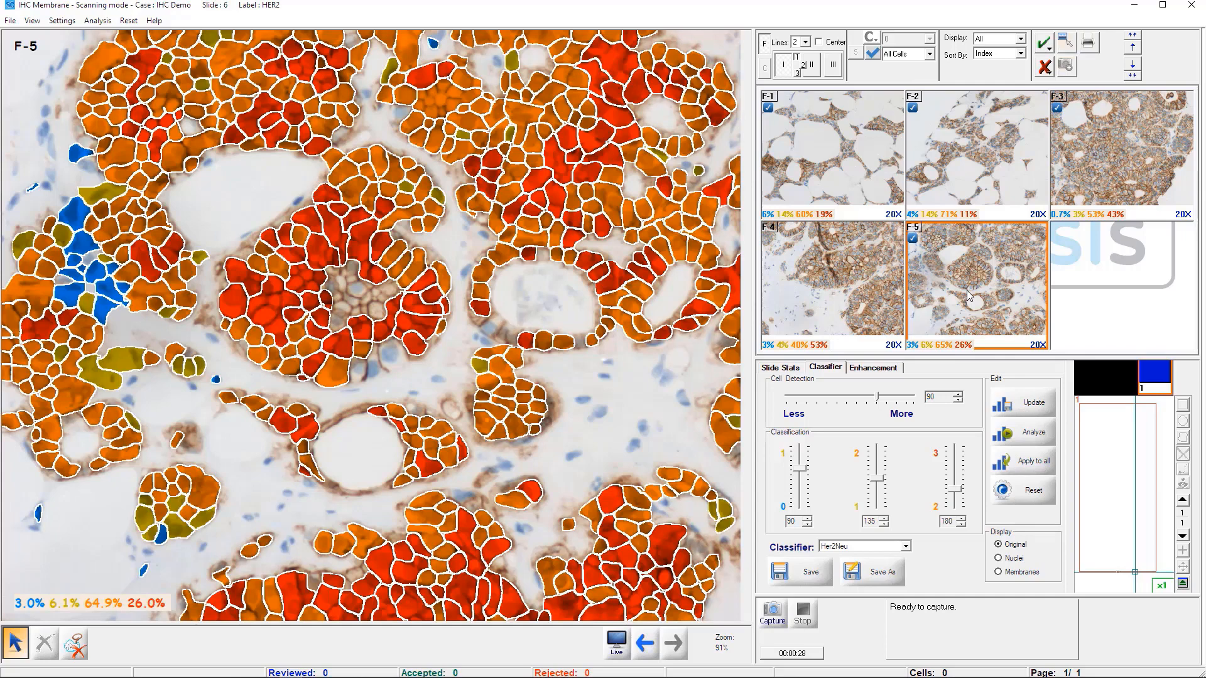
Step: Recheck frame F-5 with and without the cell classification overlay, and show the slide statistics
key("space")
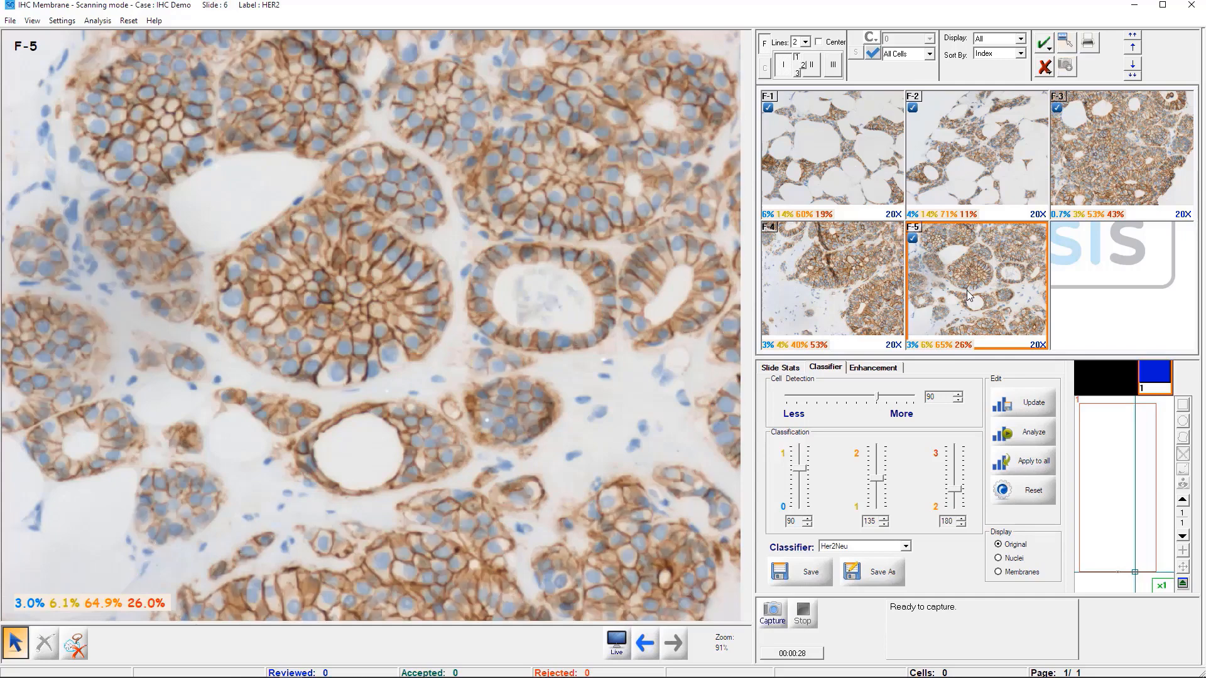
key("space")
key("space")
left_click(783, 367)
Step: Exclude a freehand region around the dark tissue fold in frame F-4 from the analysis, outlining it with the cell overlay hidden
left_click(826, 292)
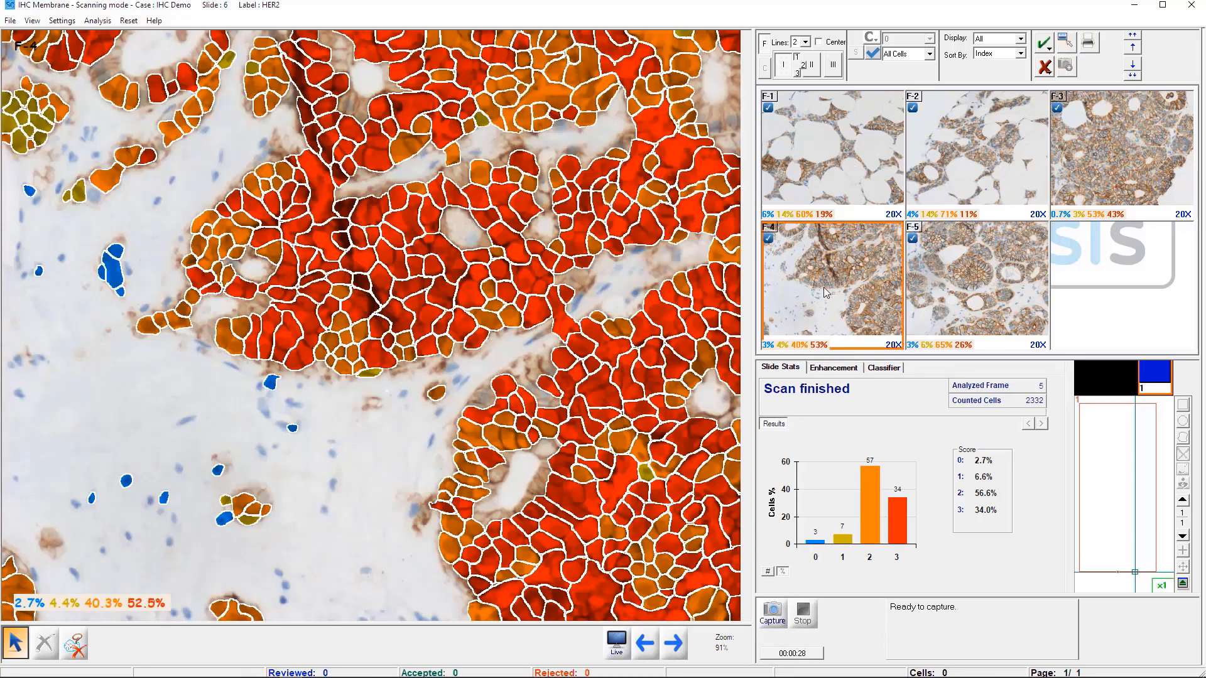
key("space")
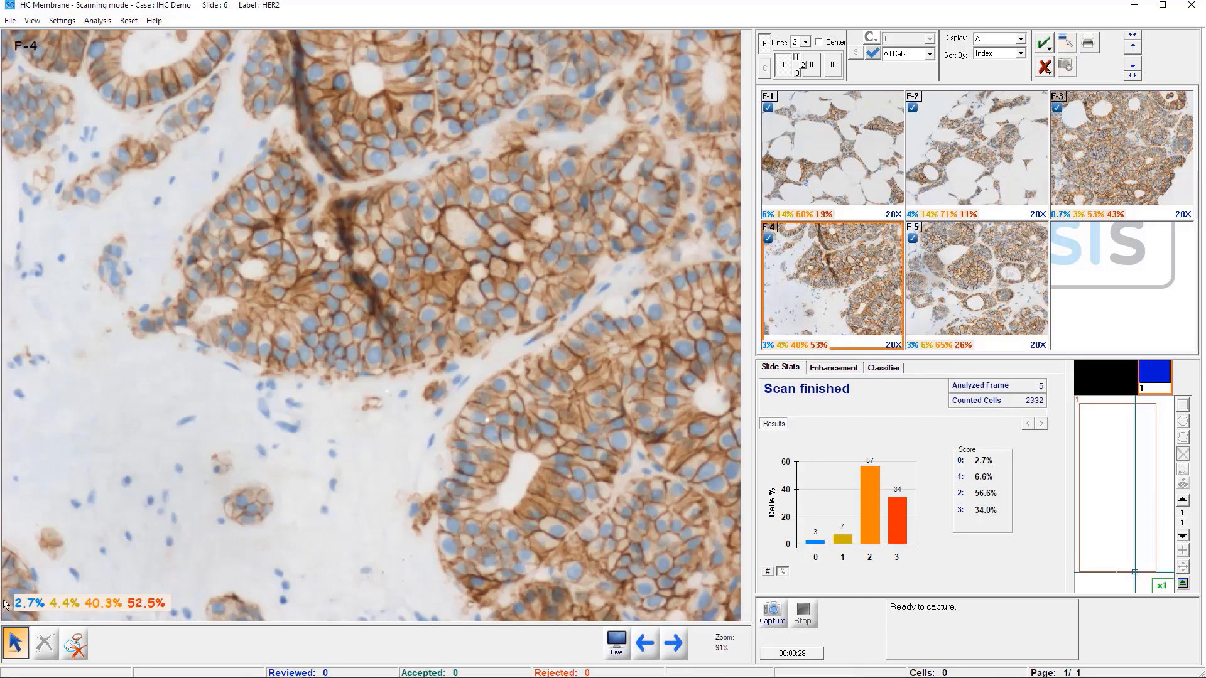
left_click(76, 643)
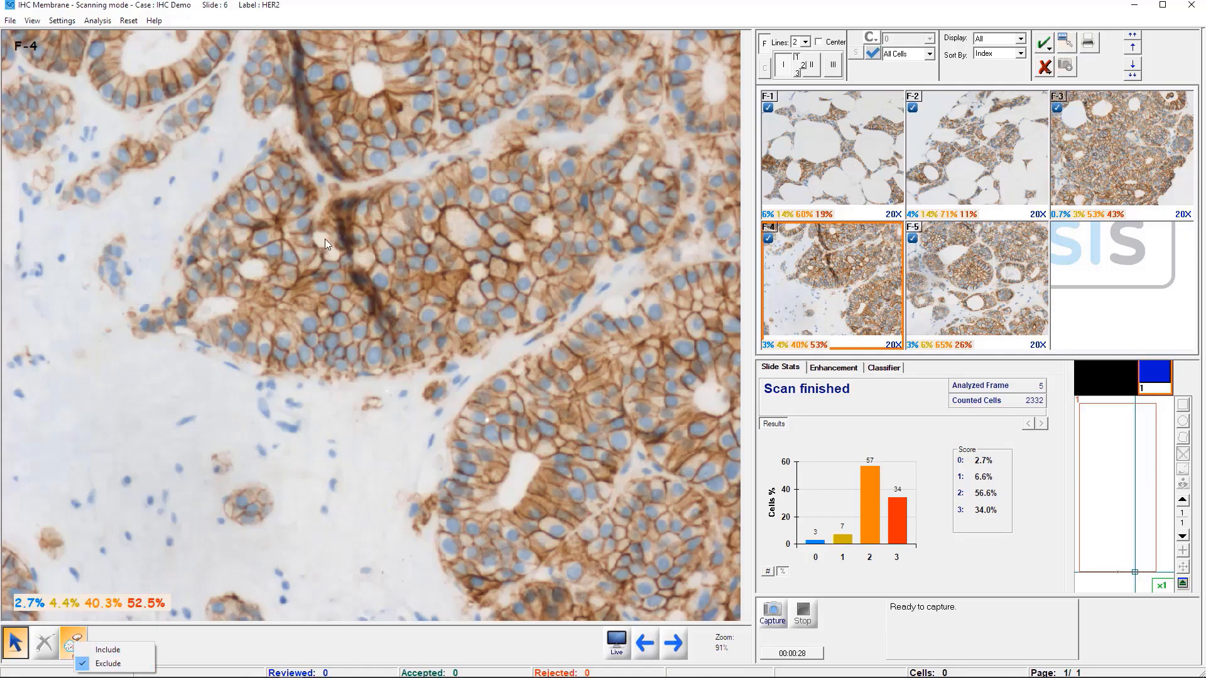
left_click(309, 189)
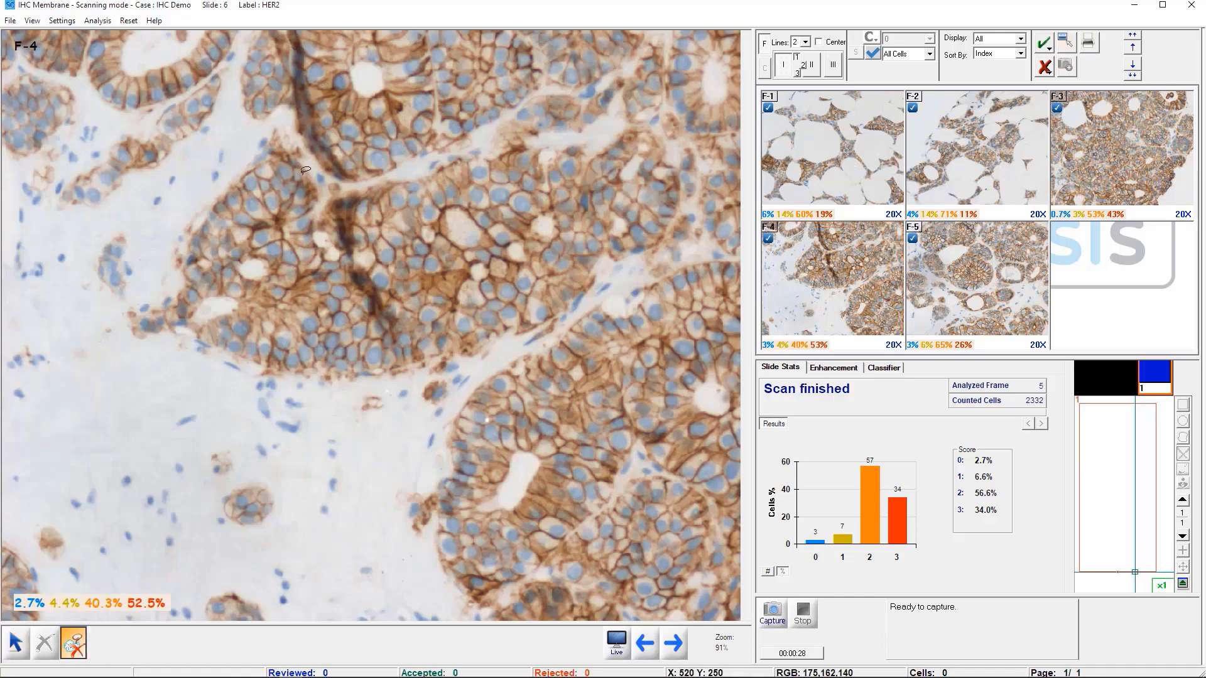
mouse_move(302, 165)
left_mouse_down()
mouse_move(320, 262)
mouse_move(366, 362)
mouse_move(414, 277)
mouse_move(324, 39)
mouse_move(273, 21)
mouse_move(276, 88)
mouse_move(306, 184)
left_mouse_up()
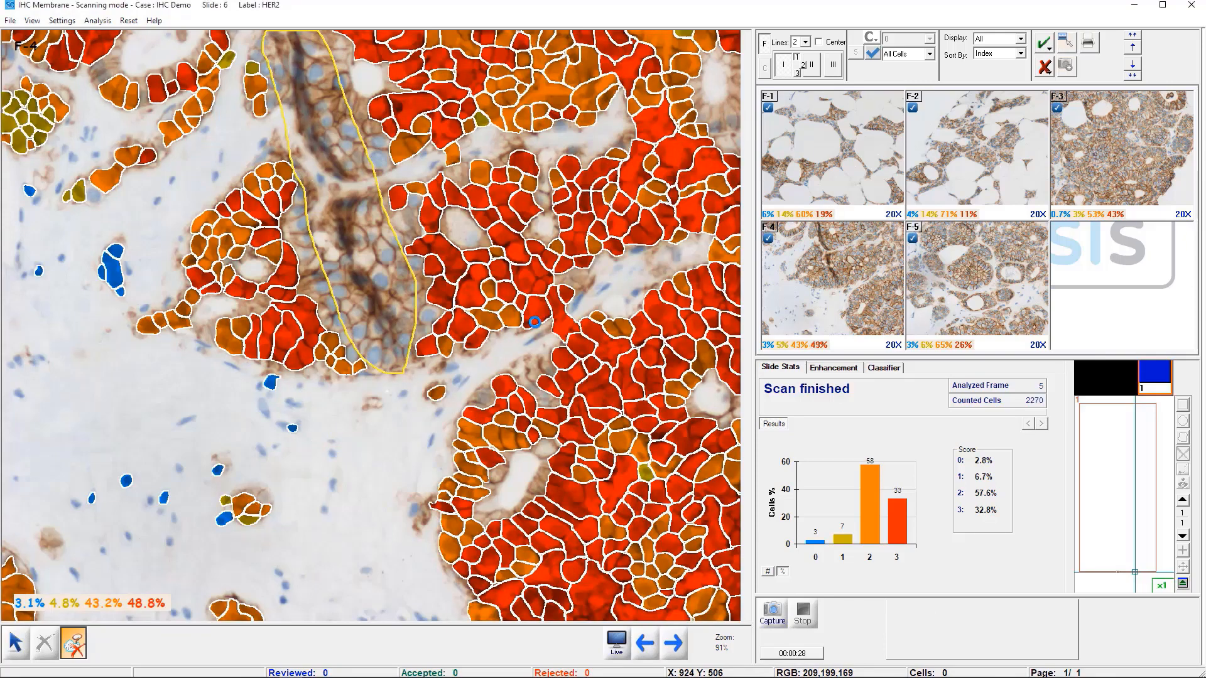
Step: Compare frame F-4 with and without the cell overlay to check the excluded region
right_click(140, 511)
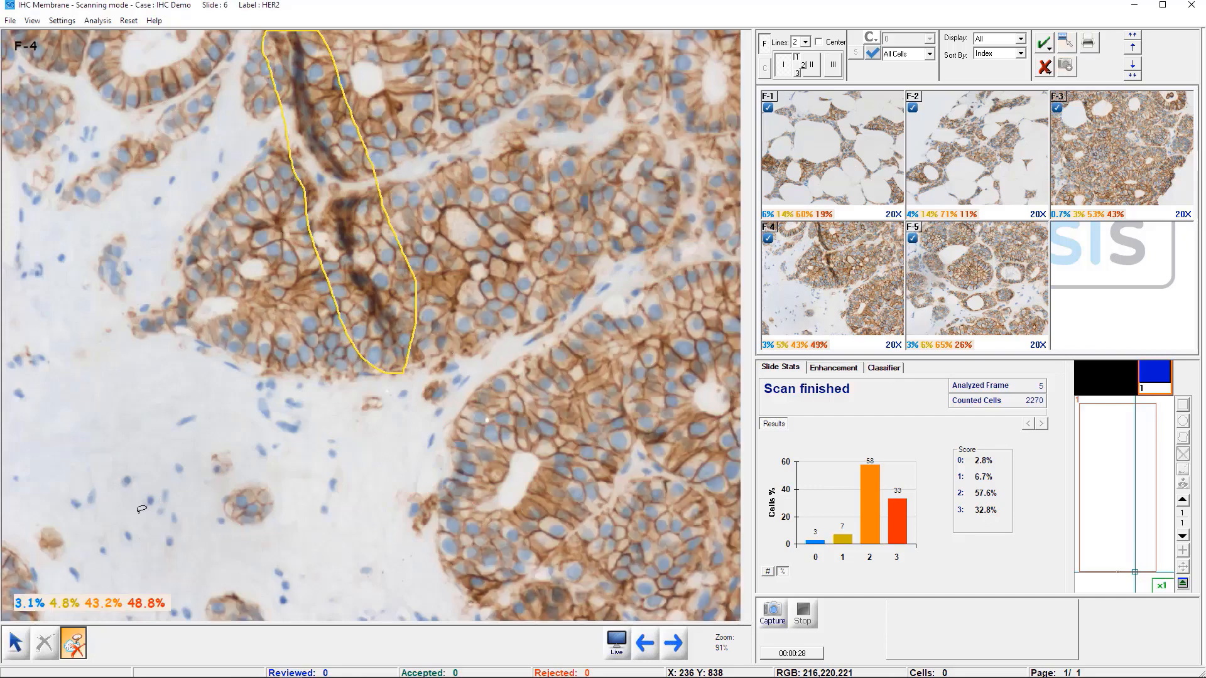
key("space")
key("space")
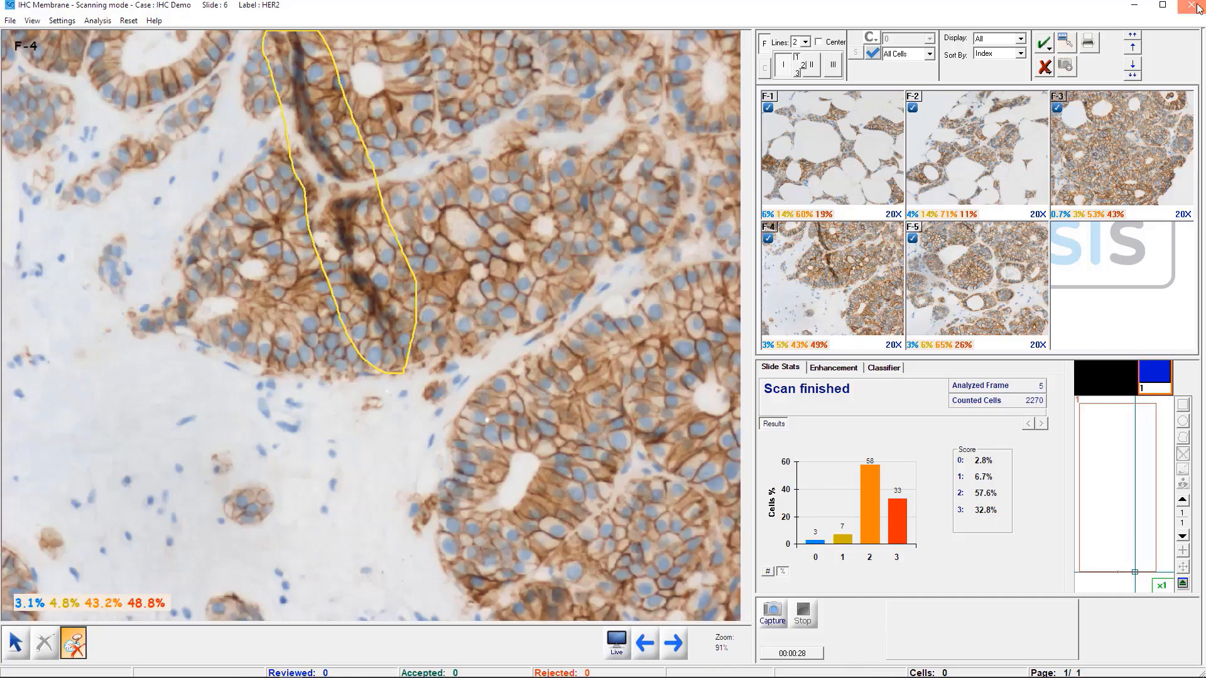
Step: Switch from the HER2 slide to slide 9 (Ki67) of the case, capture five frames and finish the scan
left_click(1194, 6)
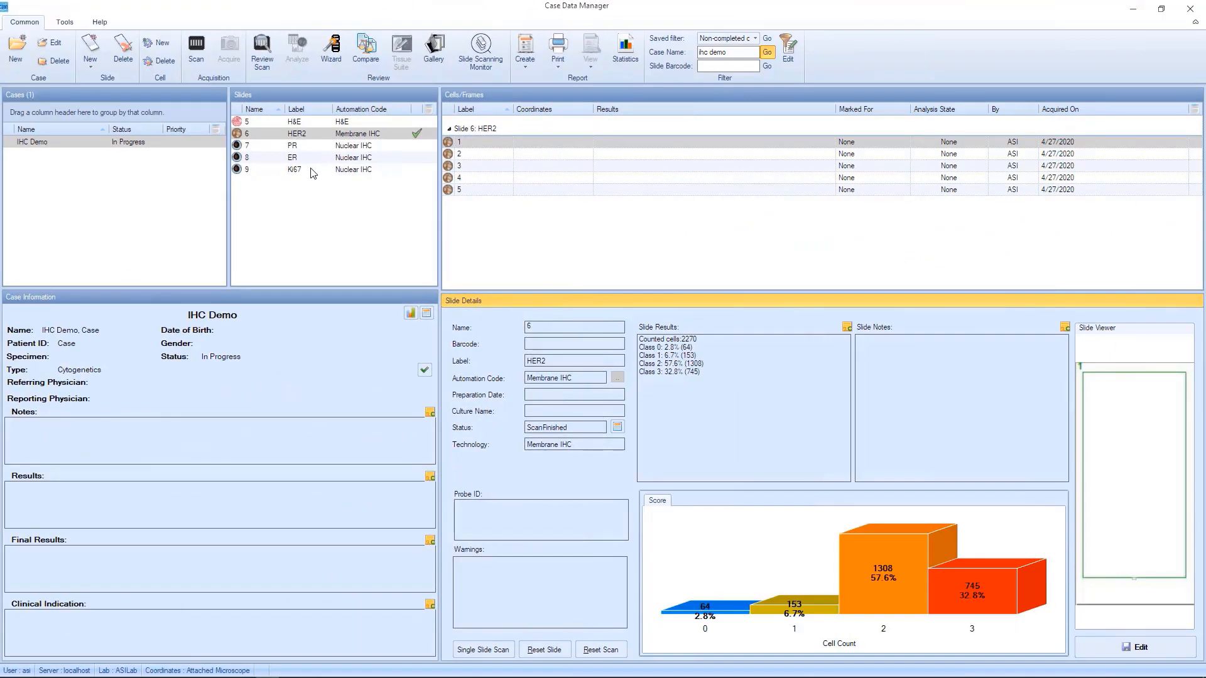
double_click(311, 169)
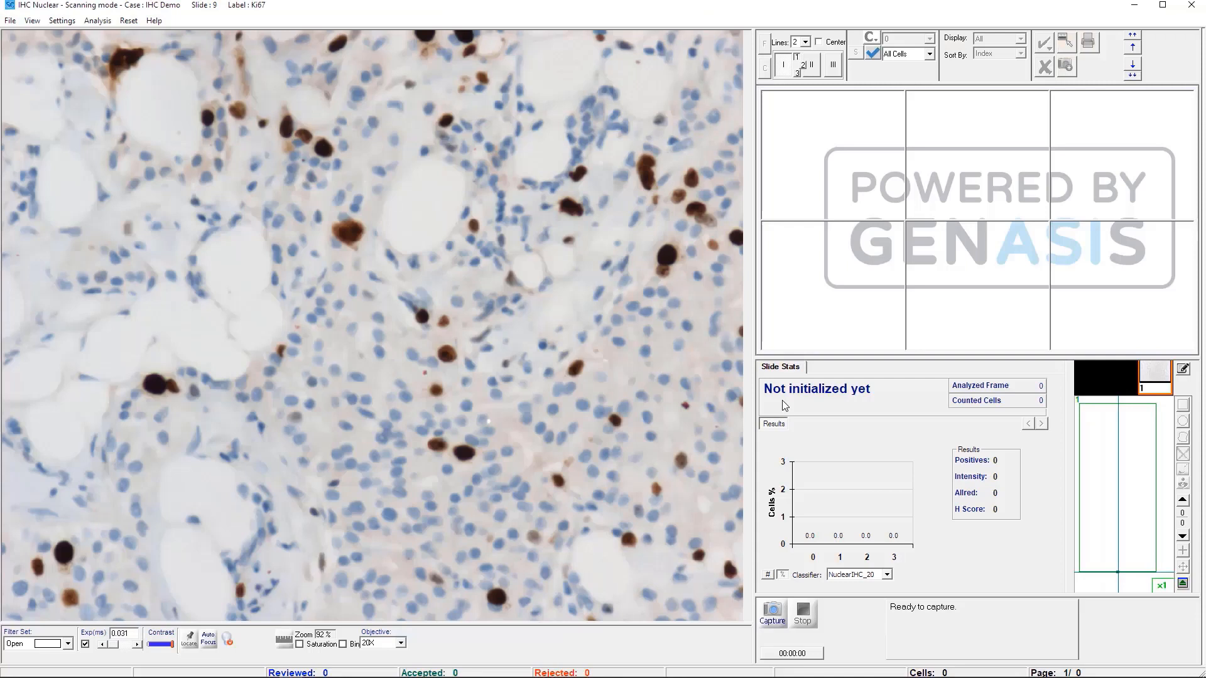
left_click(772, 615)
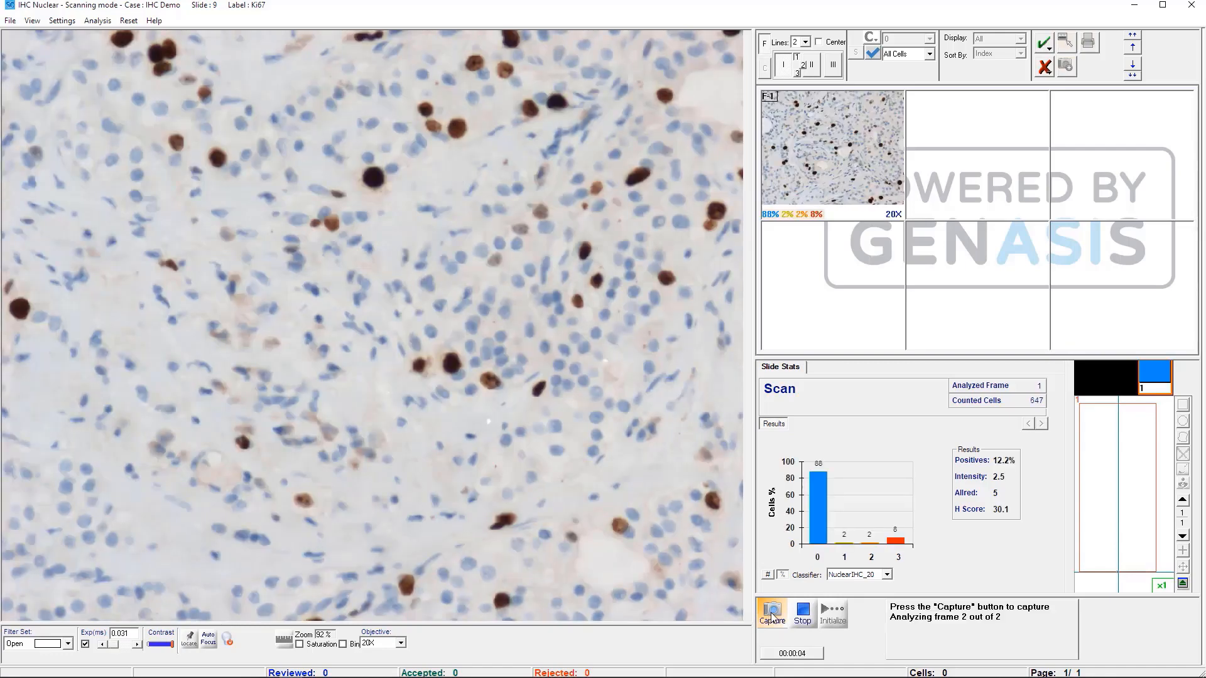
left_click(772, 617)
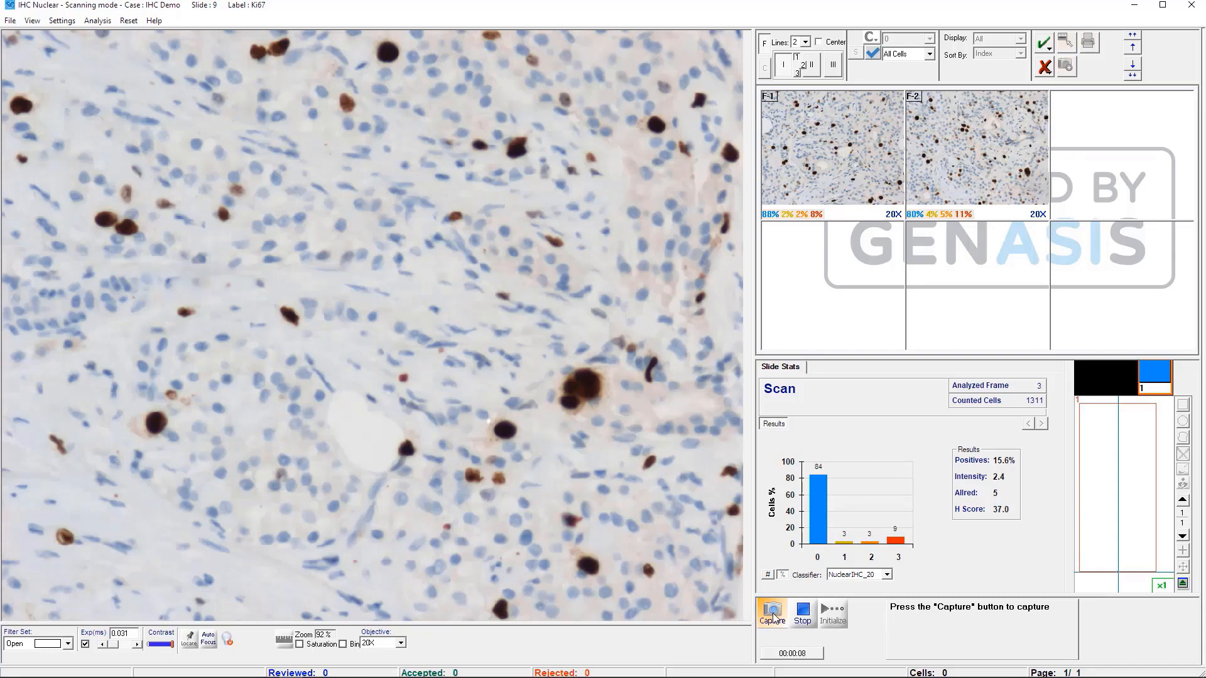
left_click(774, 617)
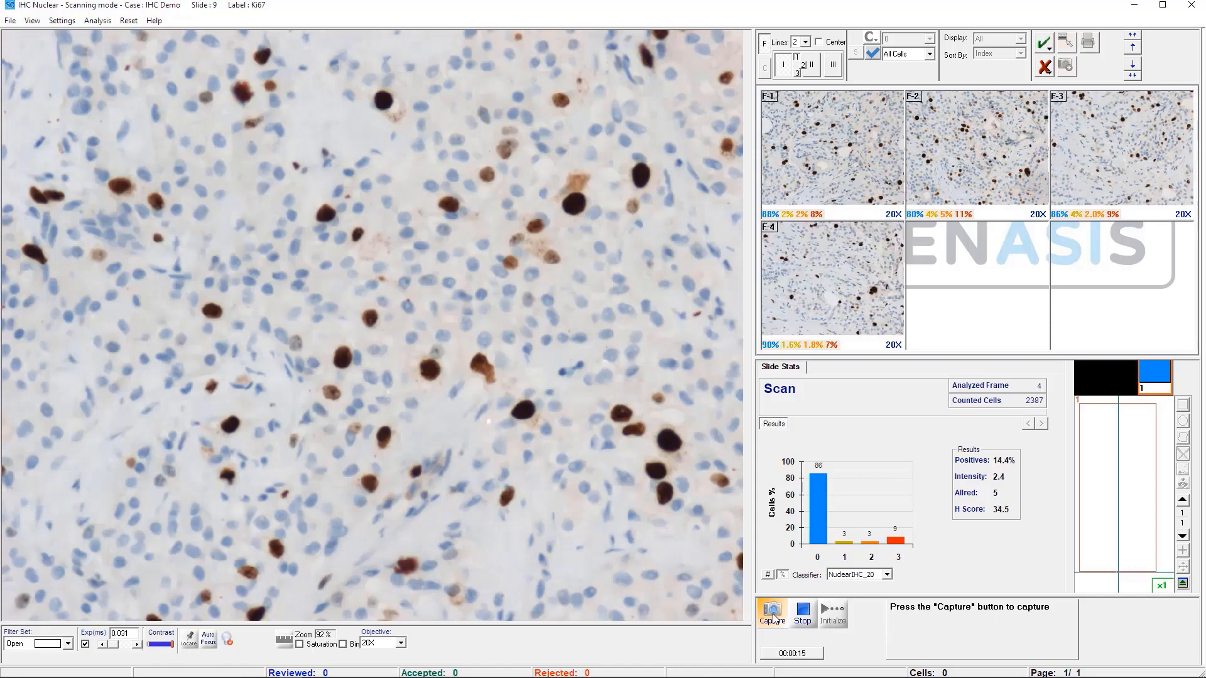
left_click(775, 618)
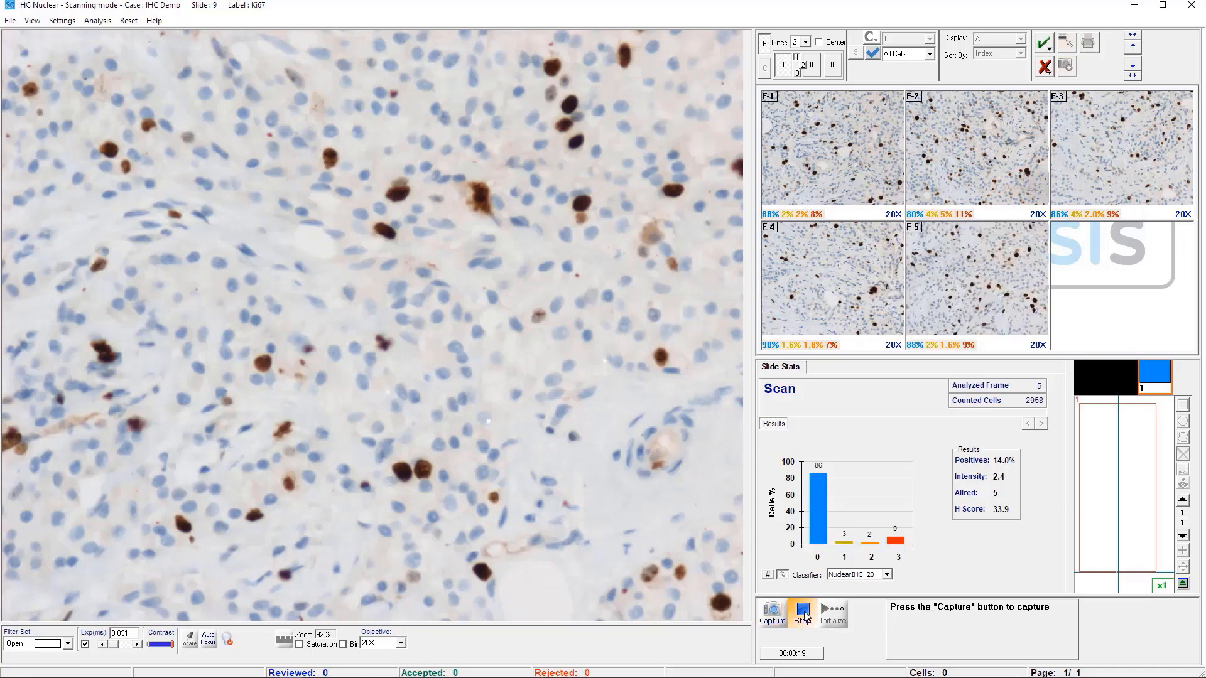
left_click(804, 613)
left_click(855, 648)
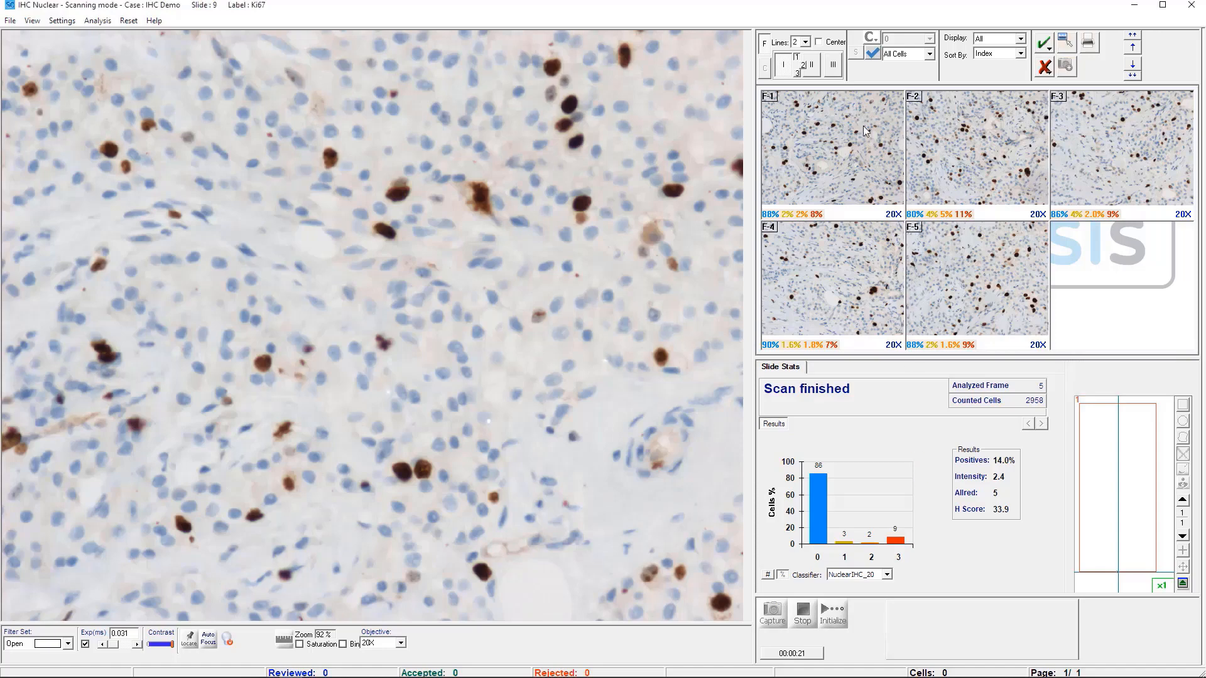
Step: Review the scored cells of the Ki67 frames F-1 to F-5 in turn
left_click(856, 147)
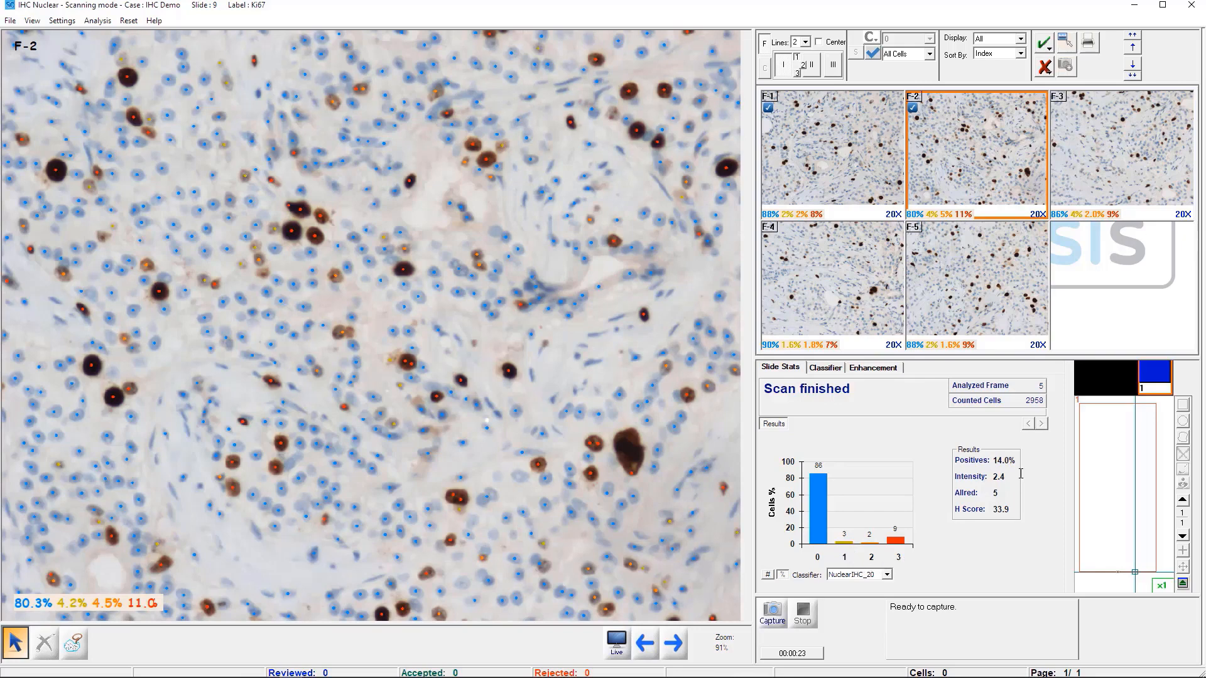
left_click(1119, 183)
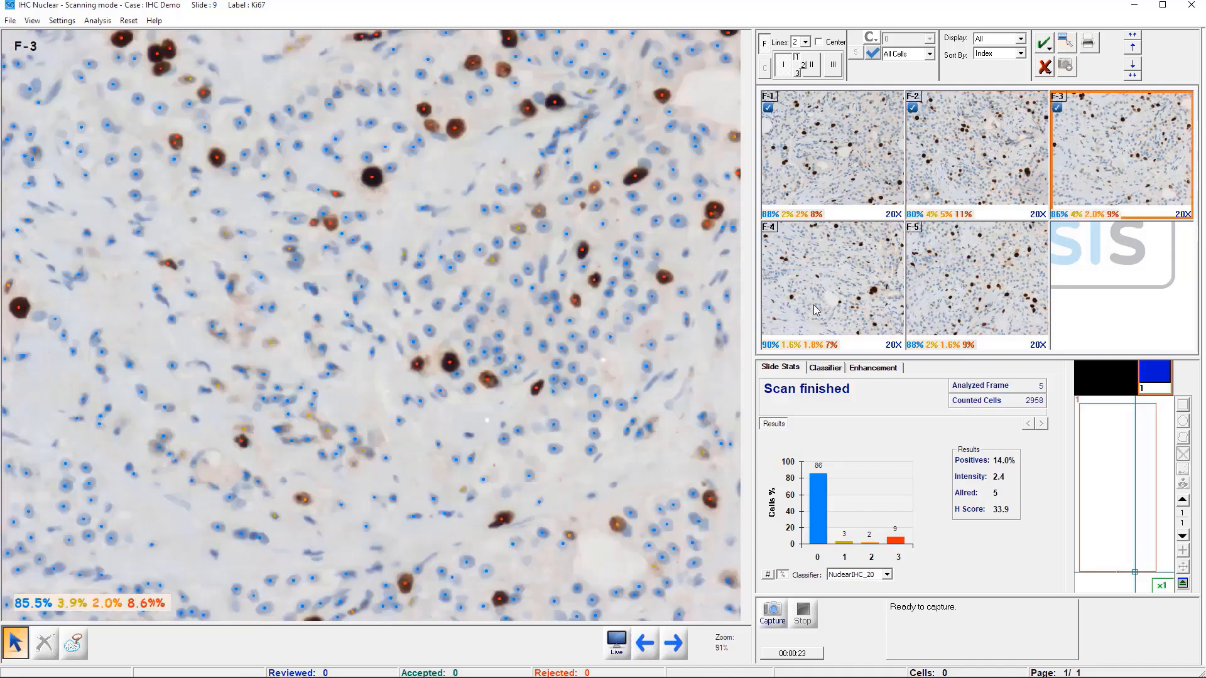
left_click(842, 270)
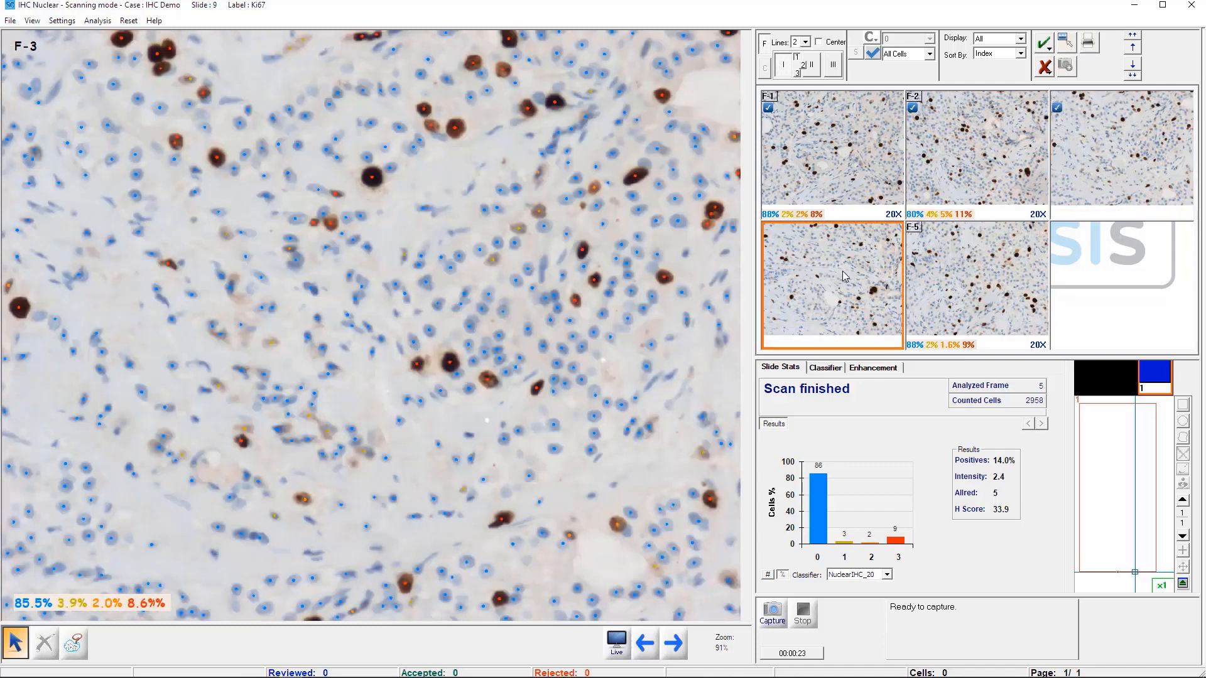
left_click(973, 284)
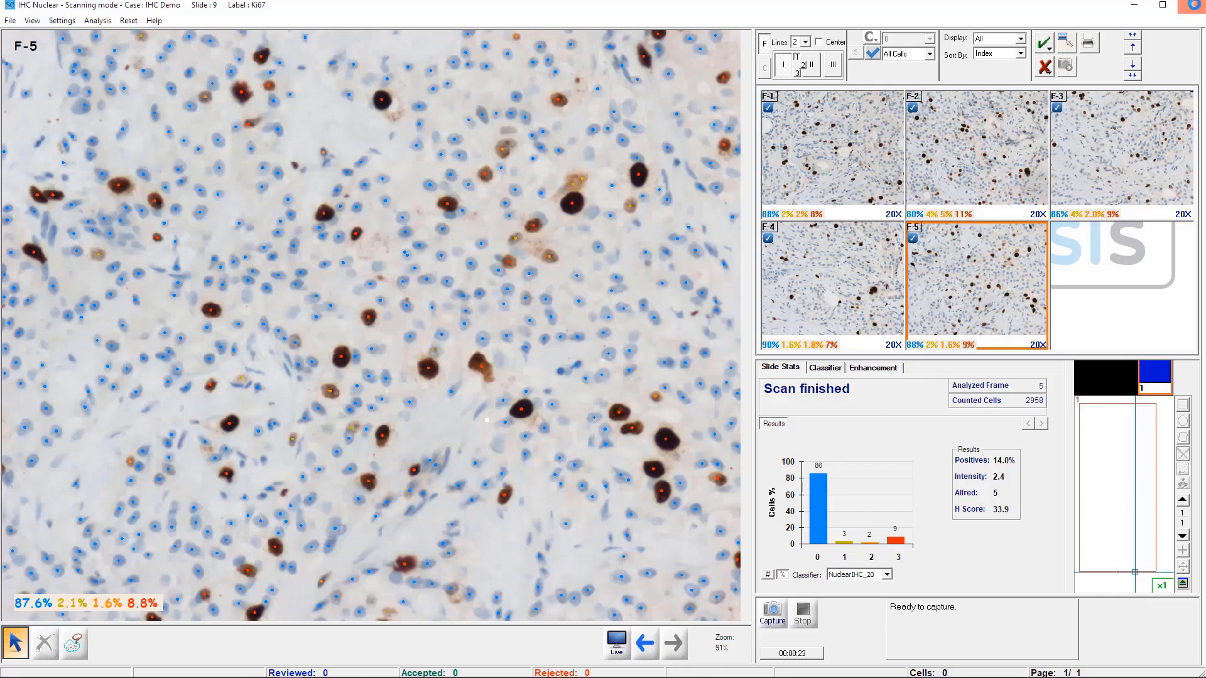
Step: Return to the case manager, list all non-completed cases, and select the IHC-FISH Breast Panel case
left_click(1193, 5)
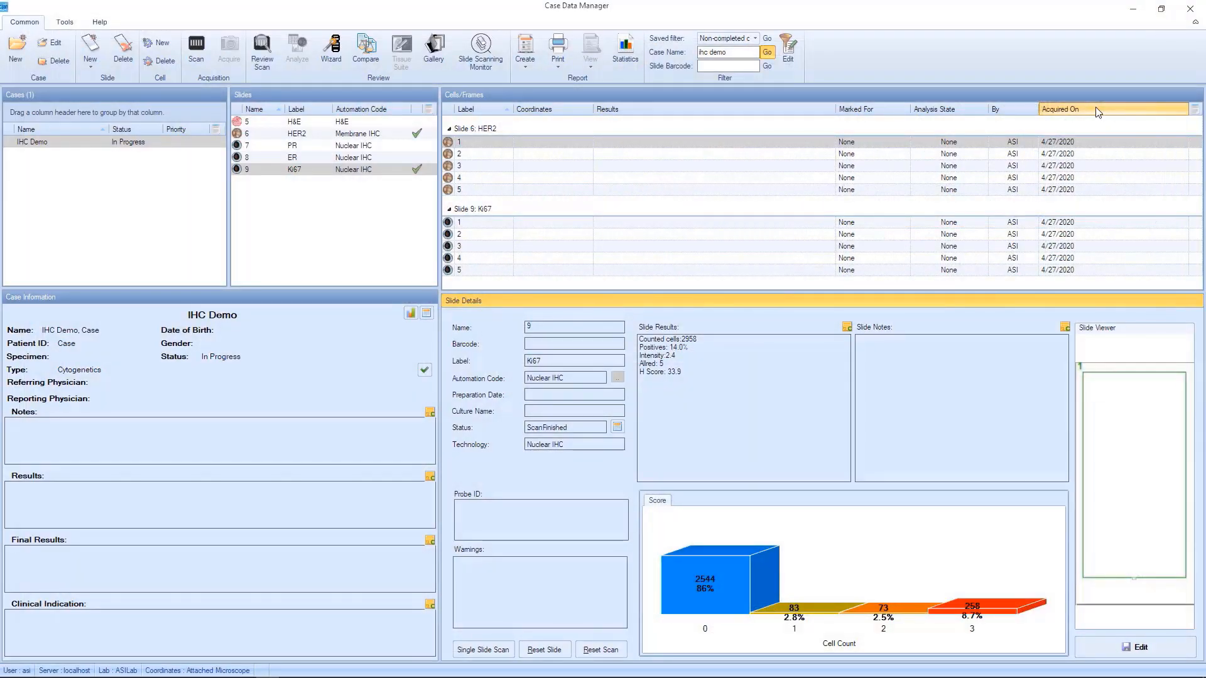
left_click(767, 38)
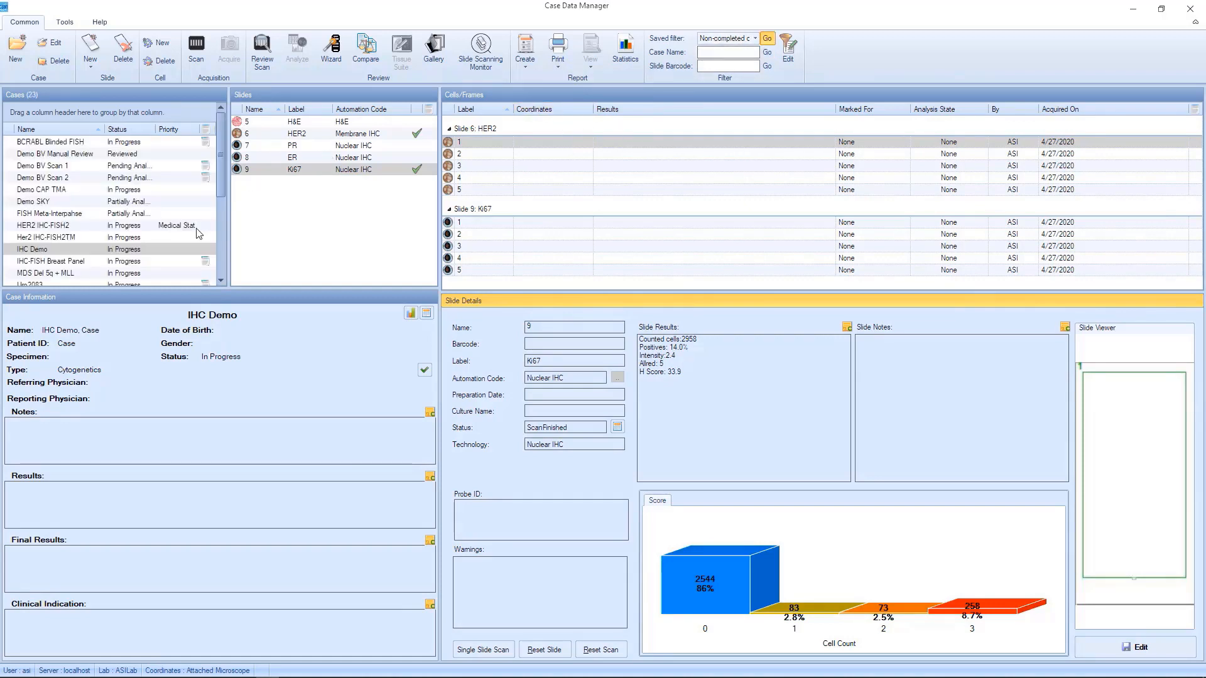
left_click(59, 262)
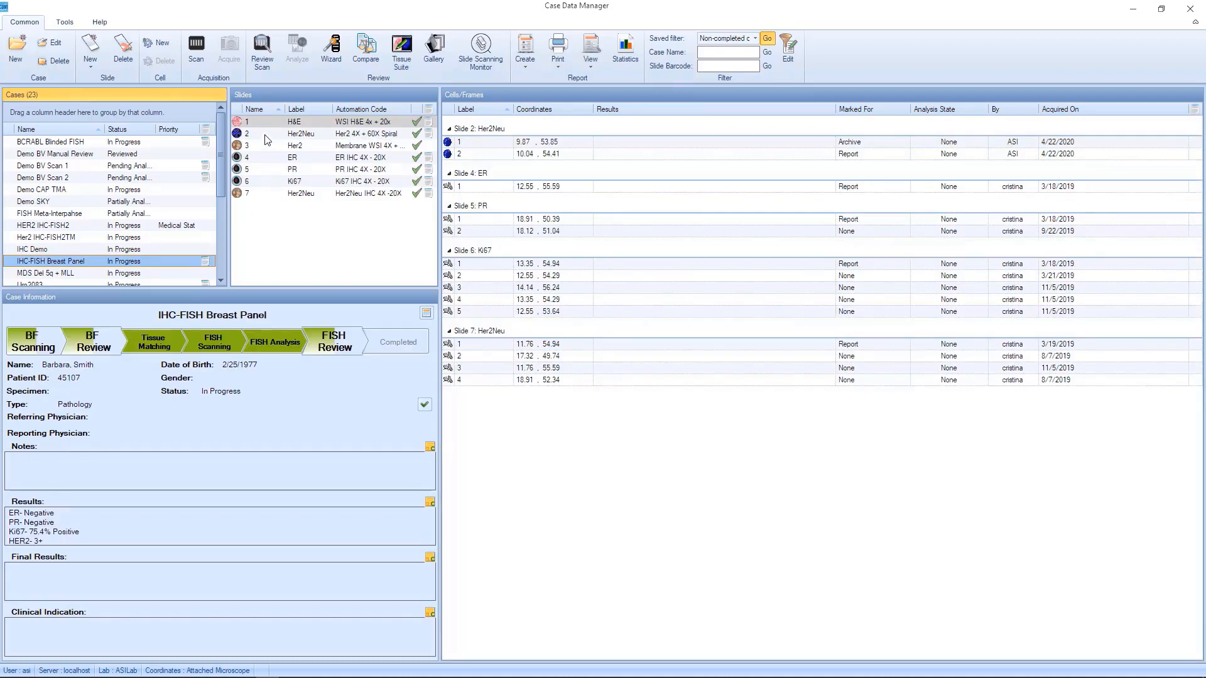
Step: Create a Breast Panel Report from slides 2, 4, 5, 6 and 7 of the IHC-FISH Breast Panel case
left_click(271, 133)
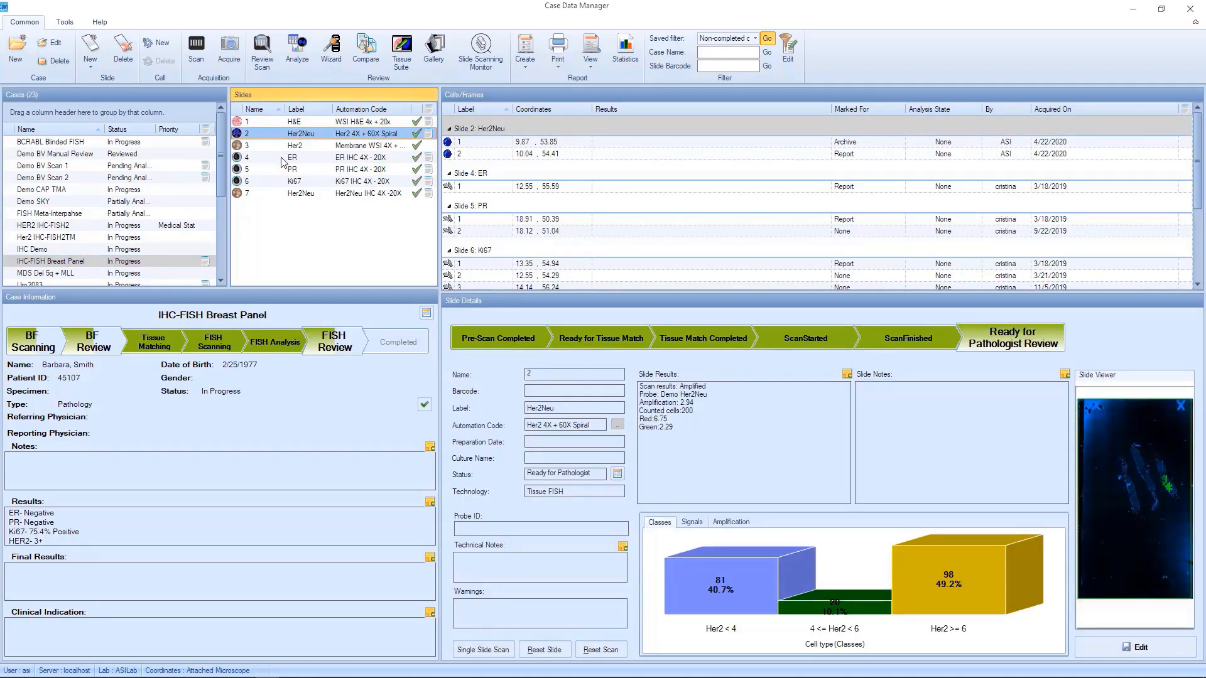
left_click(283, 158, "ctrl")
left_click(282, 170, "ctrl")
left_click(282, 183, "ctrl")
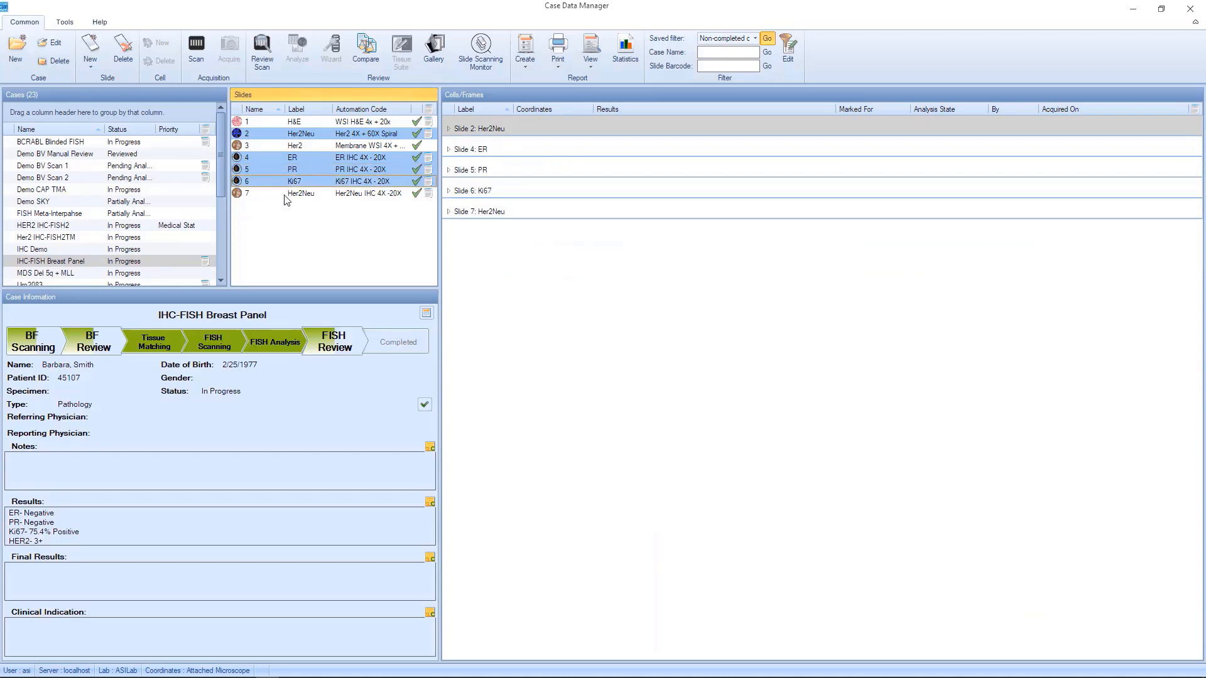
left_click(285, 195, "ctrl")
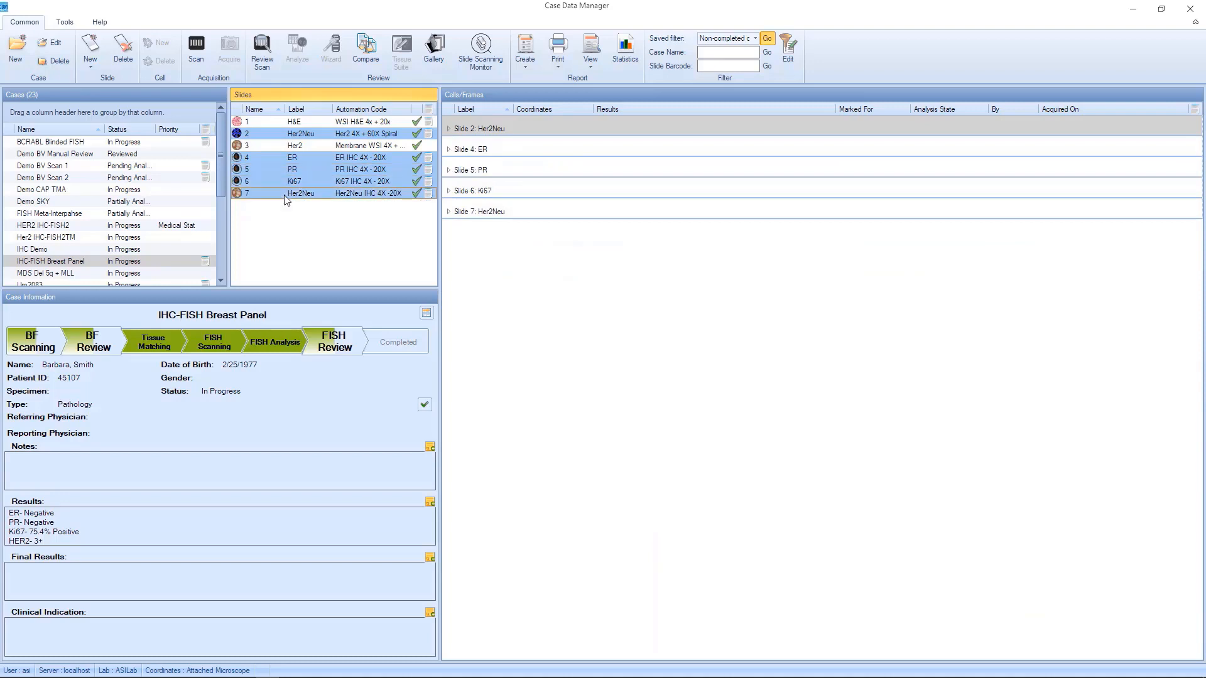
left_click(524, 66)
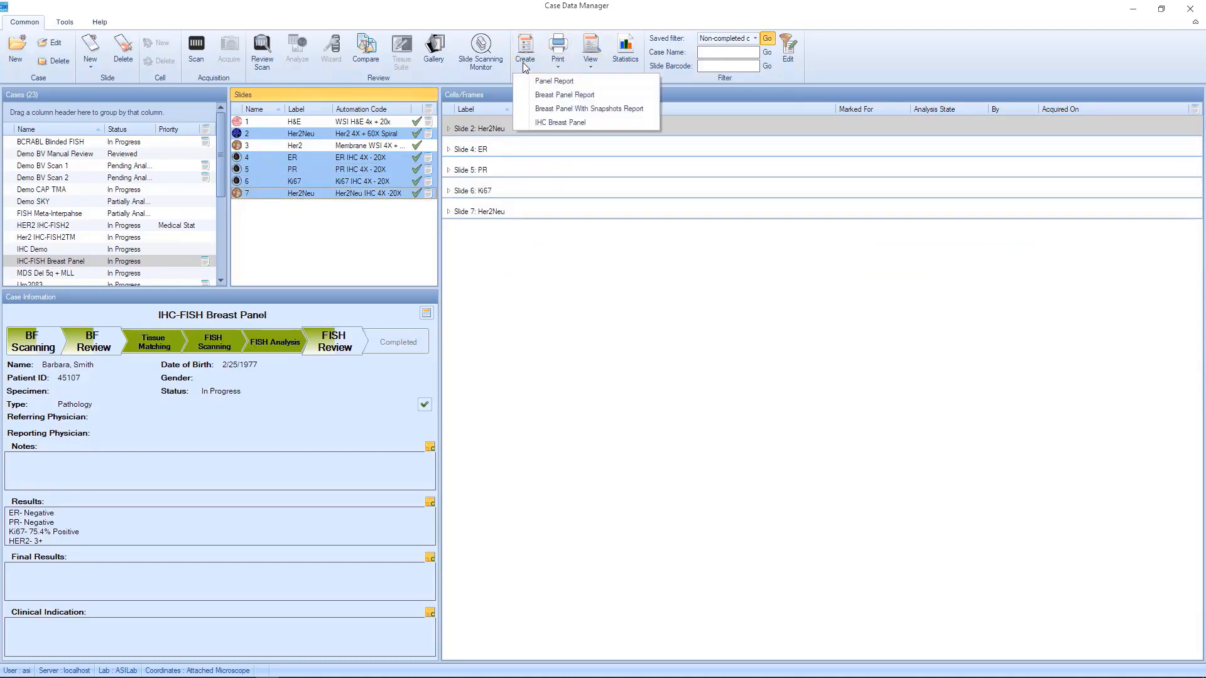
left_click(544, 99)
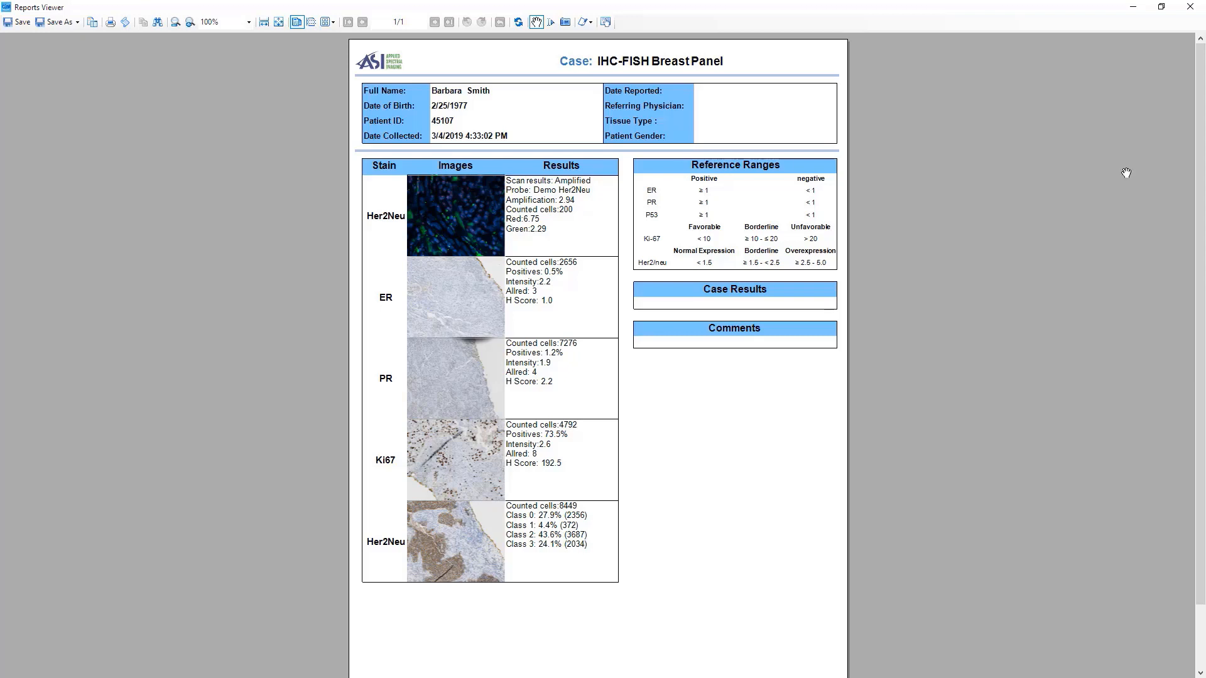
Step: Show the file formats in which the breast panel report can be saved
left_click(76, 22)
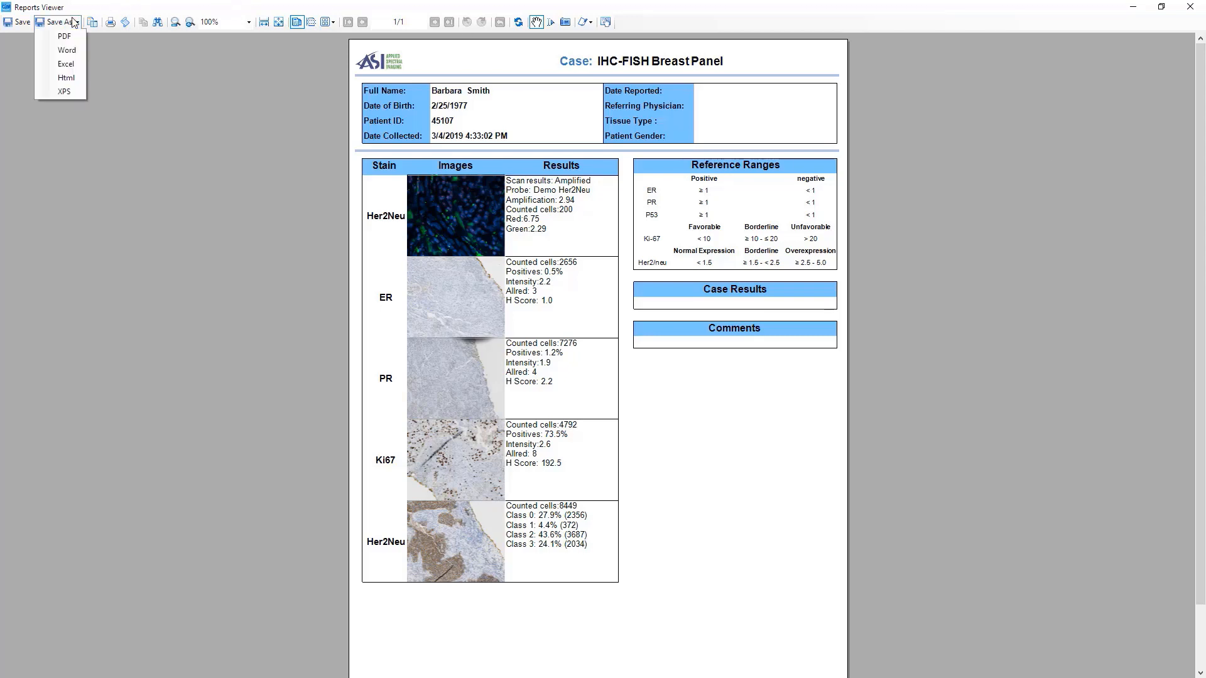
left_click(65, 92)
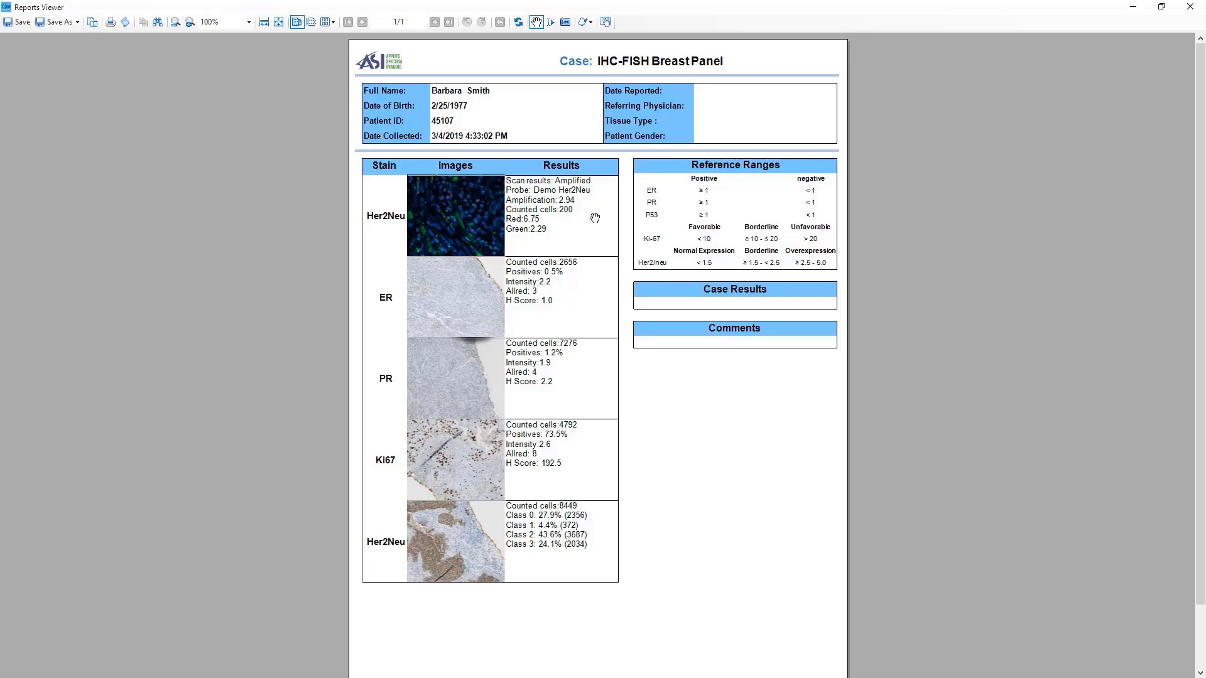